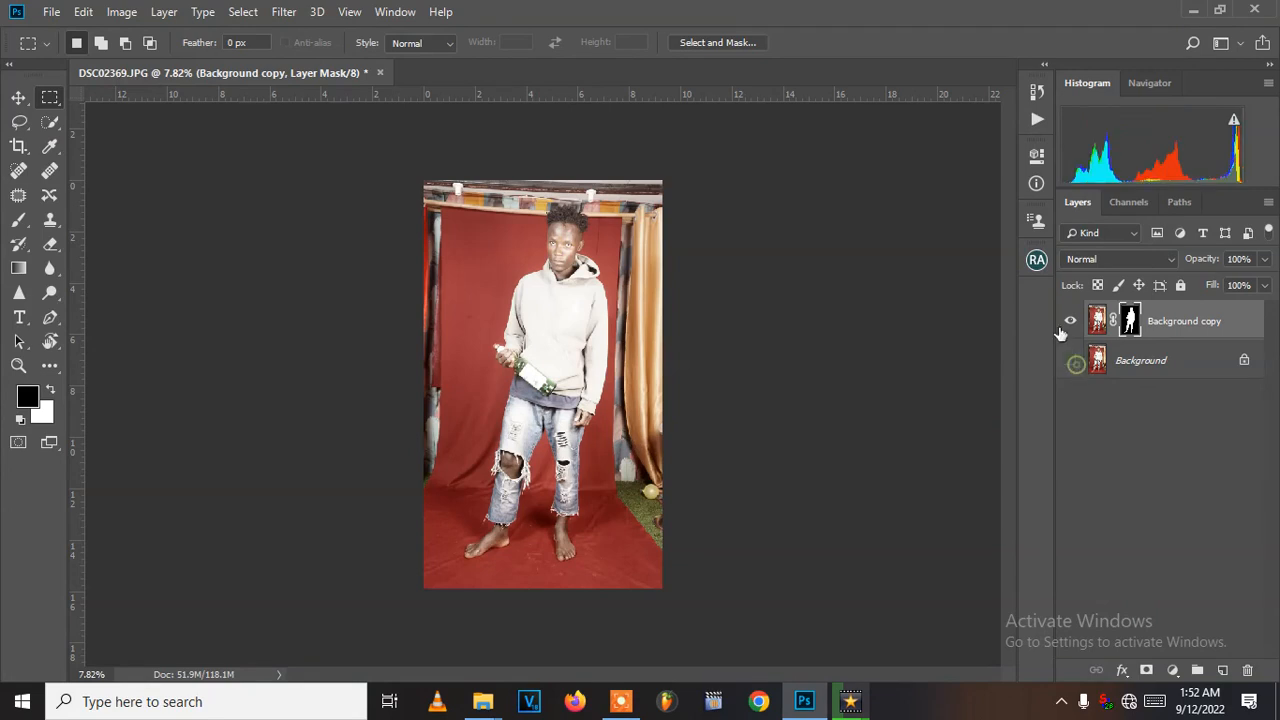
- Show the Background layer and make it the active layer
{"action": "left_click", "coordinate": [1070, 360]}
{"action": "left_click", "coordinate": [1071, 361]}
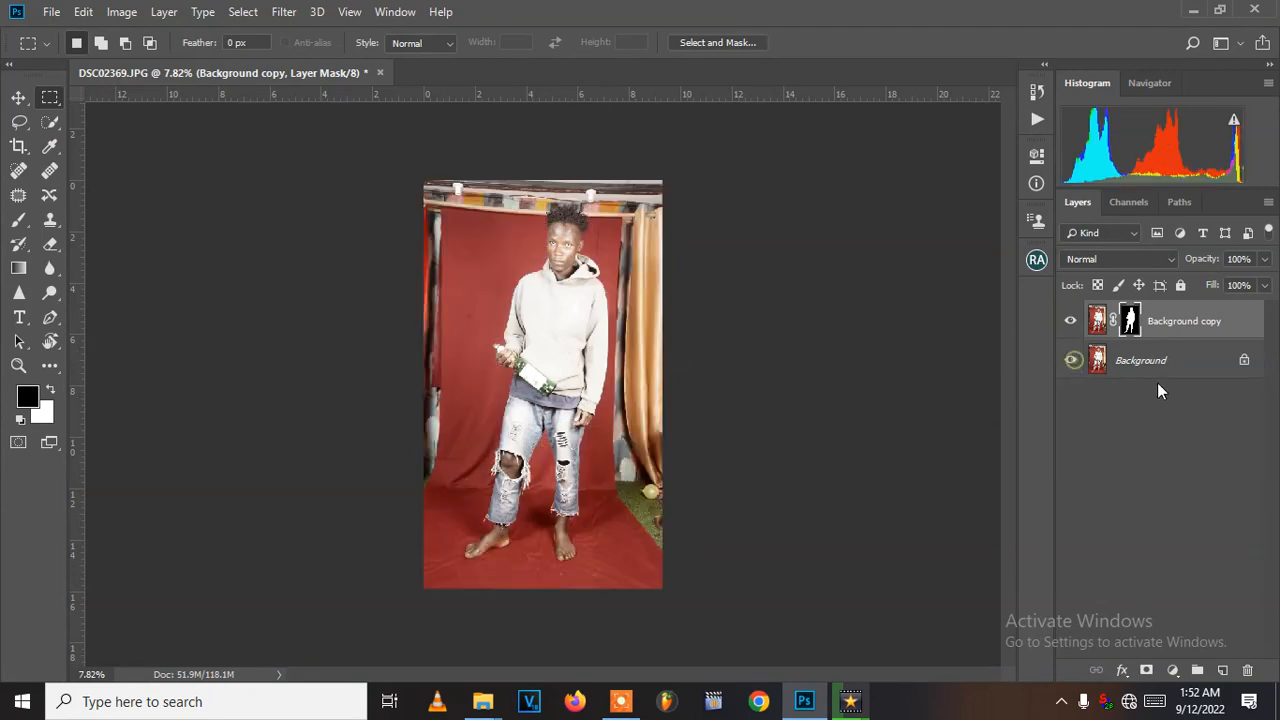
{"action": "left_click", "coordinate": [1162, 362]}
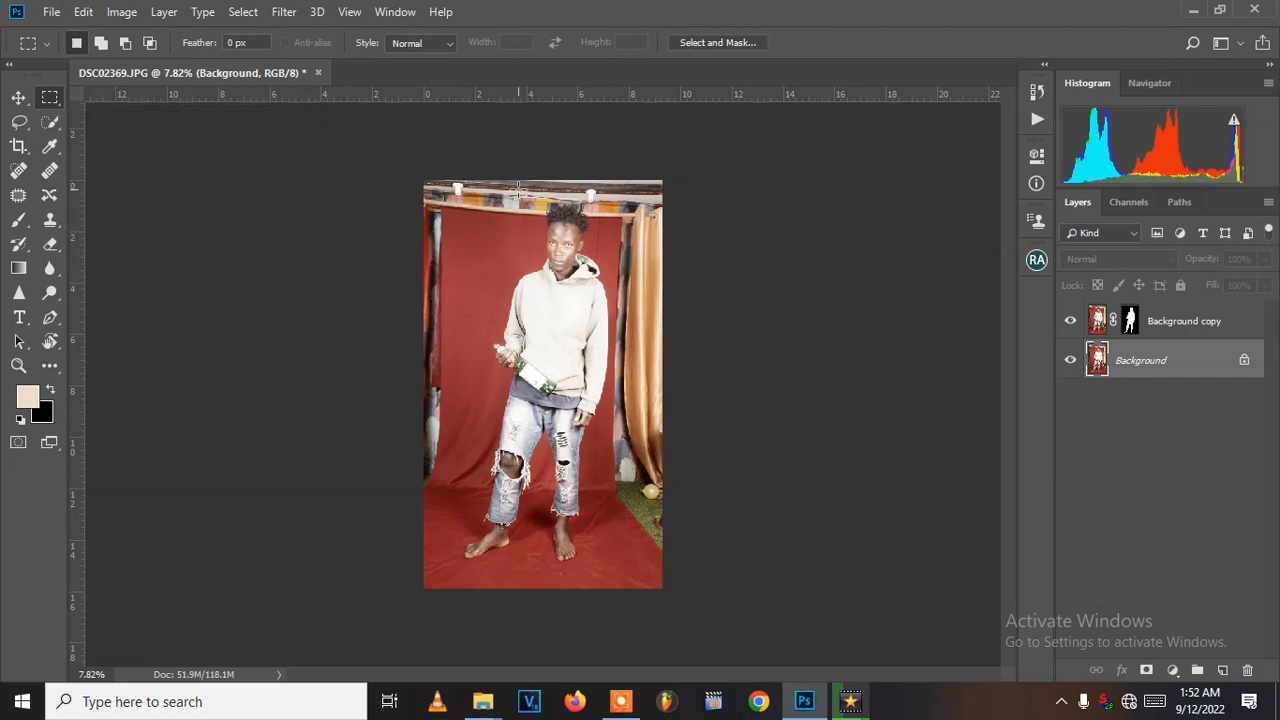
- Duplicate the Background layer
{"action": "key", "text": "v"}
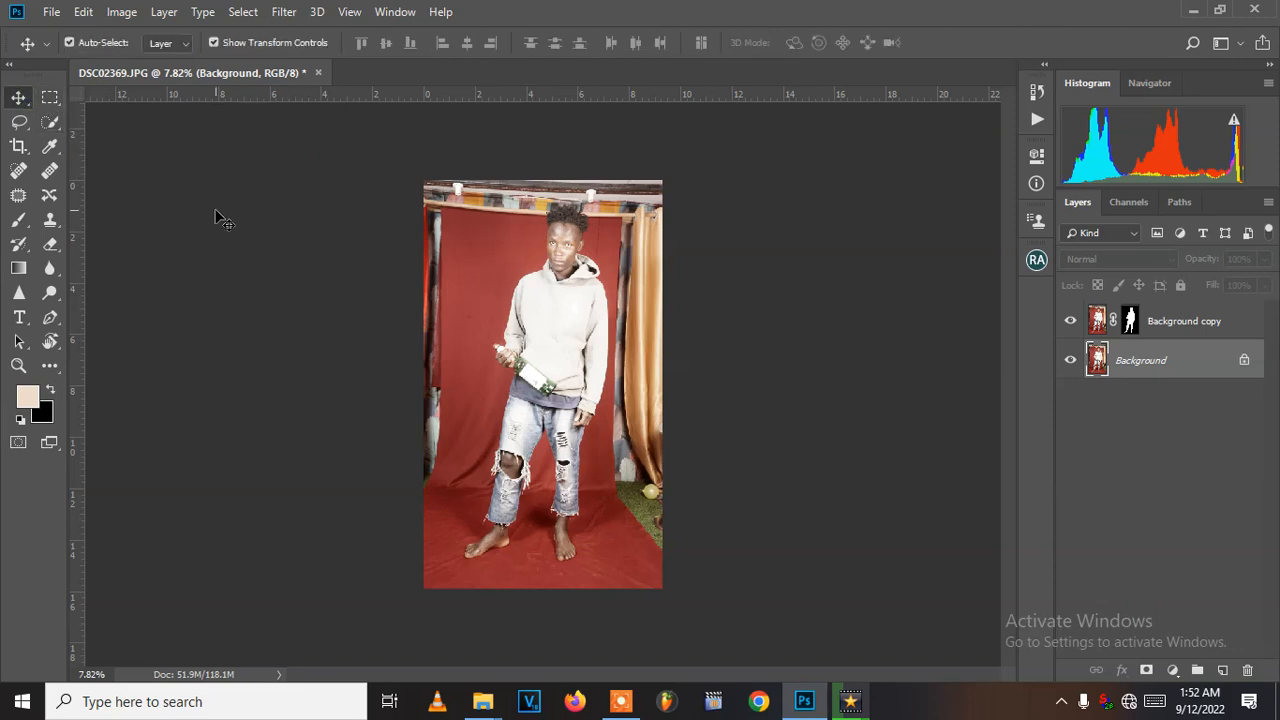
{"action": "key", "text": "m"}
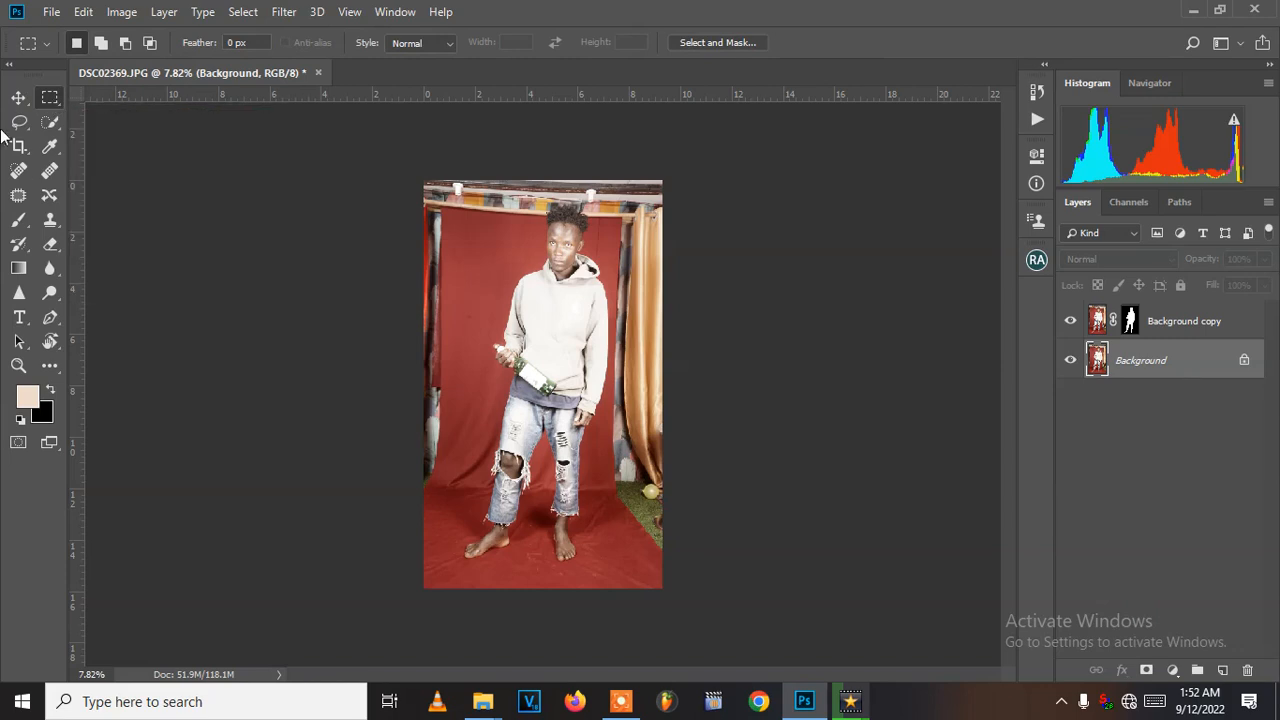
{"action": "left_click", "coordinate": [15, 98]}
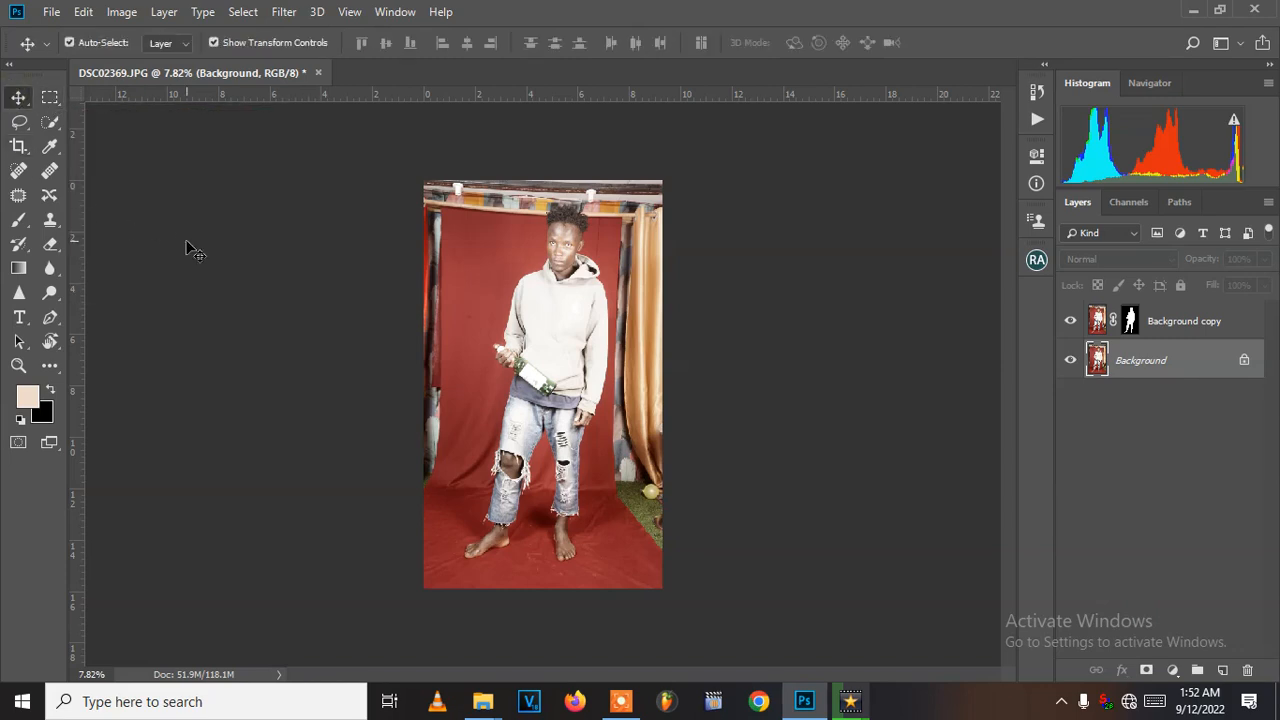
{"action": "key", "text": "m"}
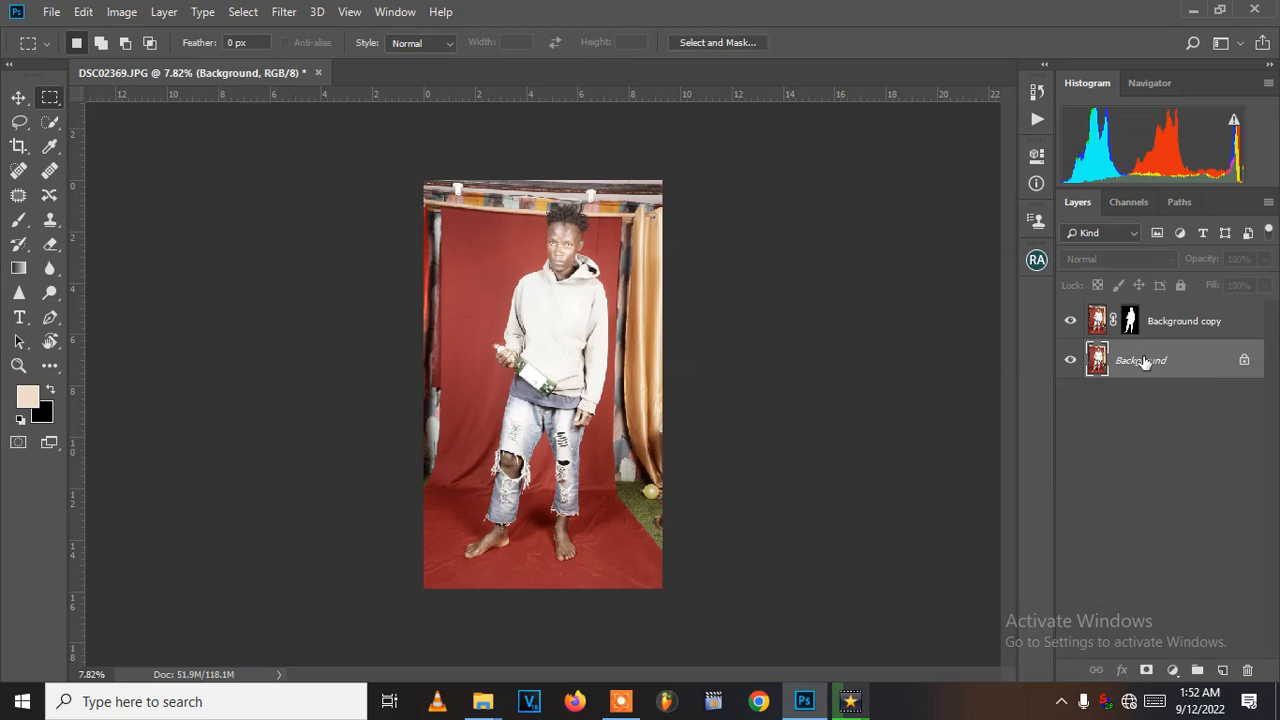
{"action": "left_click_drag", "start_coordinate": [1145, 362], "coordinate": [1222, 670]}
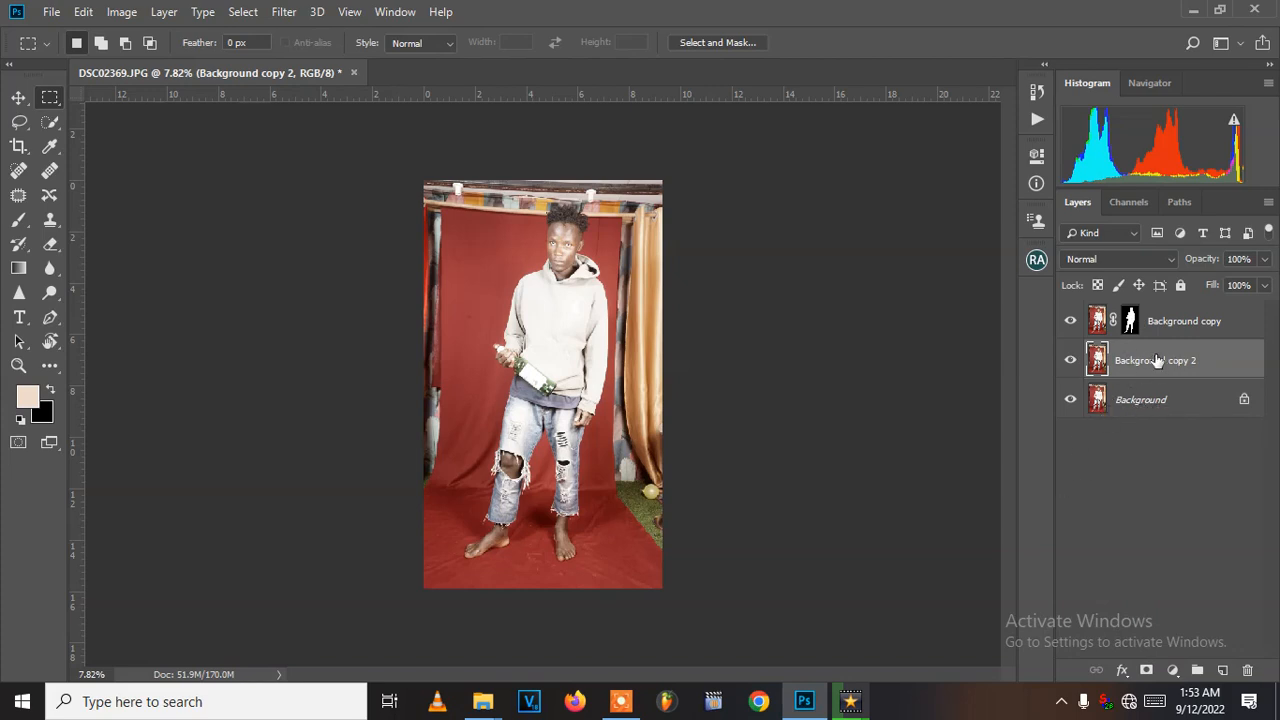
{"action": "double_click", "coordinate": [1158, 361]}
{"action": "left_click", "coordinate": [1141, 396]}
{"action": "double_click", "coordinate": [1150, 363]}
{"action": "left_click", "coordinate": [1156, 403]}
{"action": "left_click", "coordinate": [1150, 362]}
- Place a horizontal guide at the floor line, just below the model's knees
{"action": "left_click_drag", "start_coordinate": [413, 154], "coordinate": [730, 484]}
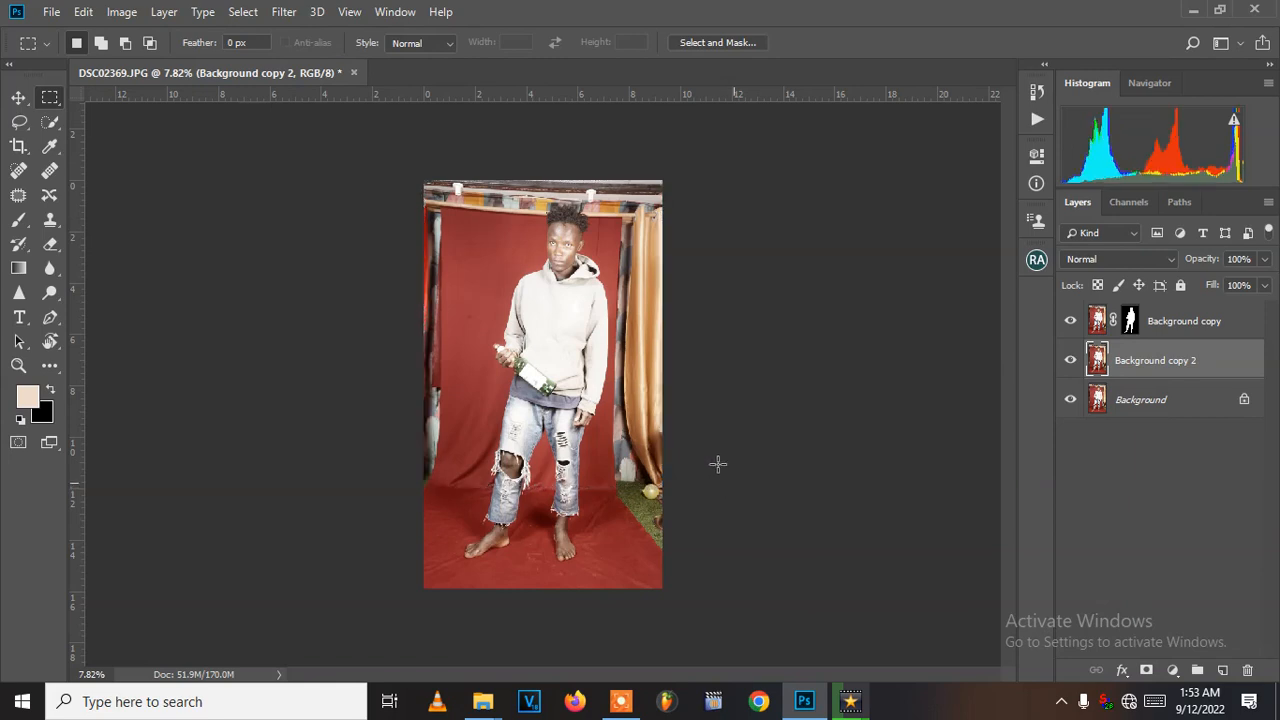
{"action": "left_click", "coordinate": [519, 219]}
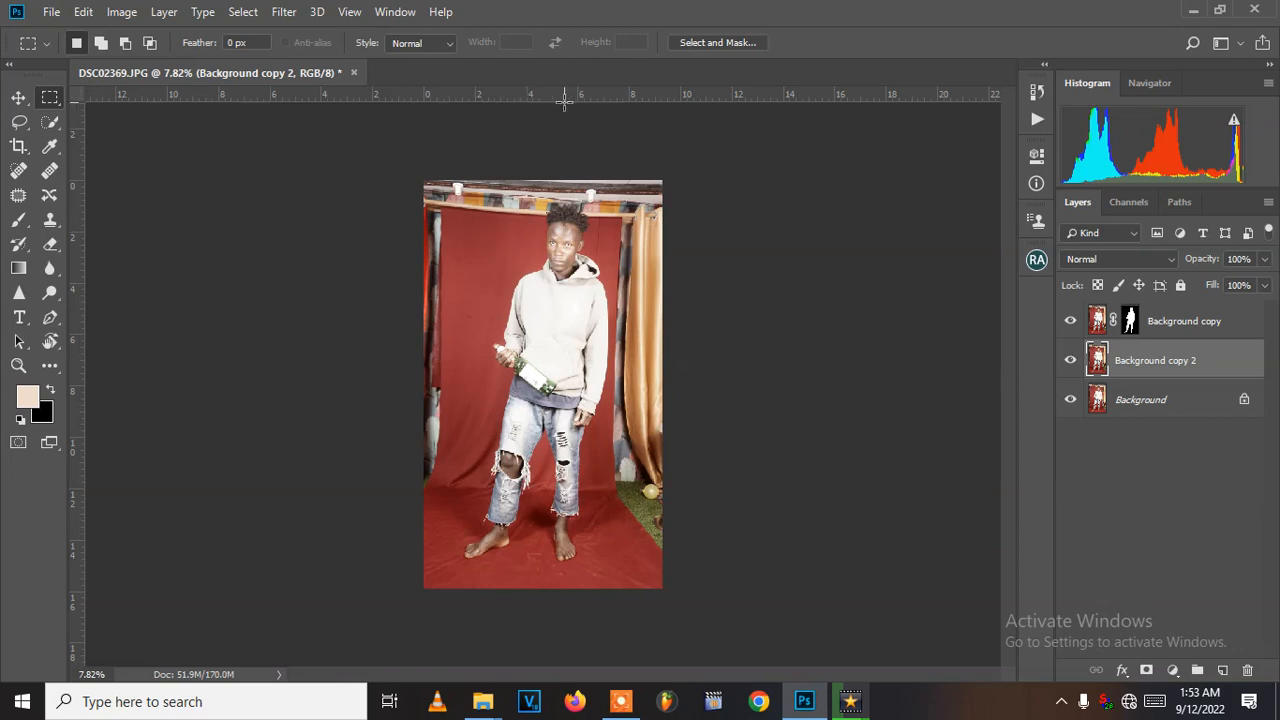
{"action": "left_click_drag", "start_coordinate": [567, 95], "coordinate": [600, 487]}
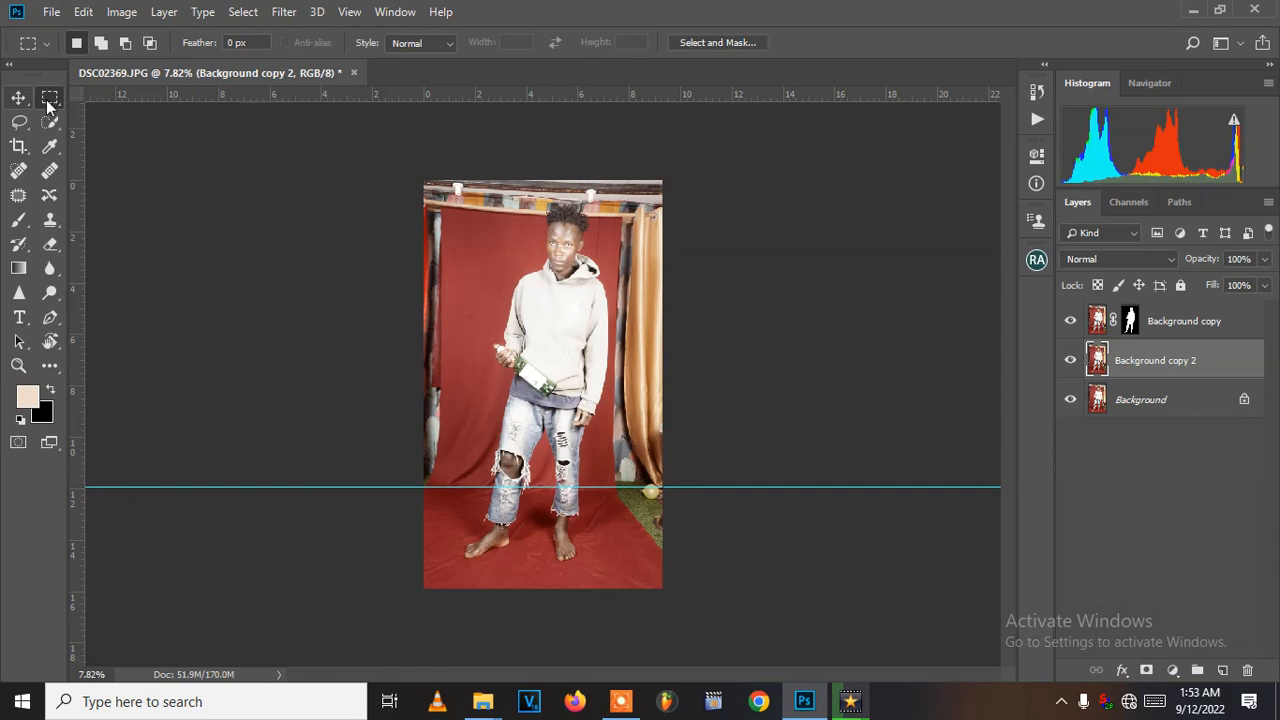
- Fill the wall area above the guide on the duplicate layer with red sampled from the backdrop (#9e383c), then deselect
{"action": "left_click_drag", "start_coordinate": [395, 162], "coordinate": [682, 489]}
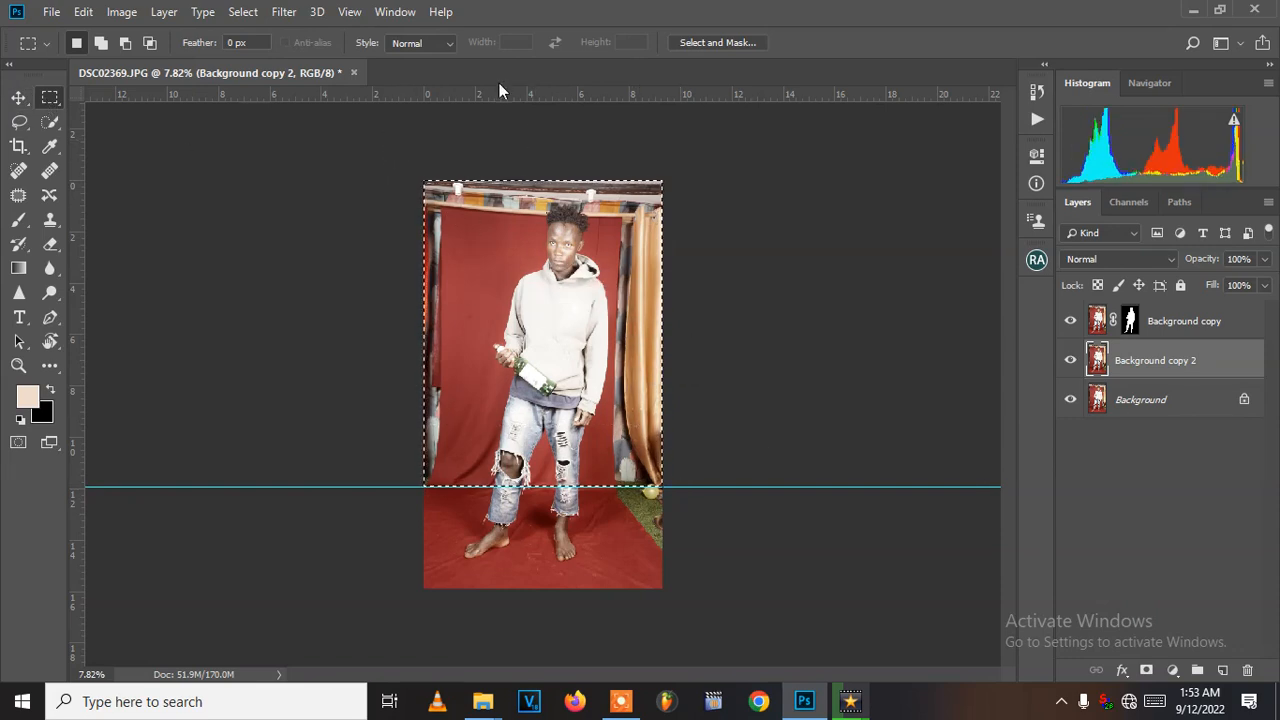
{"action": "right_click", "coordinate": [532, 292]}
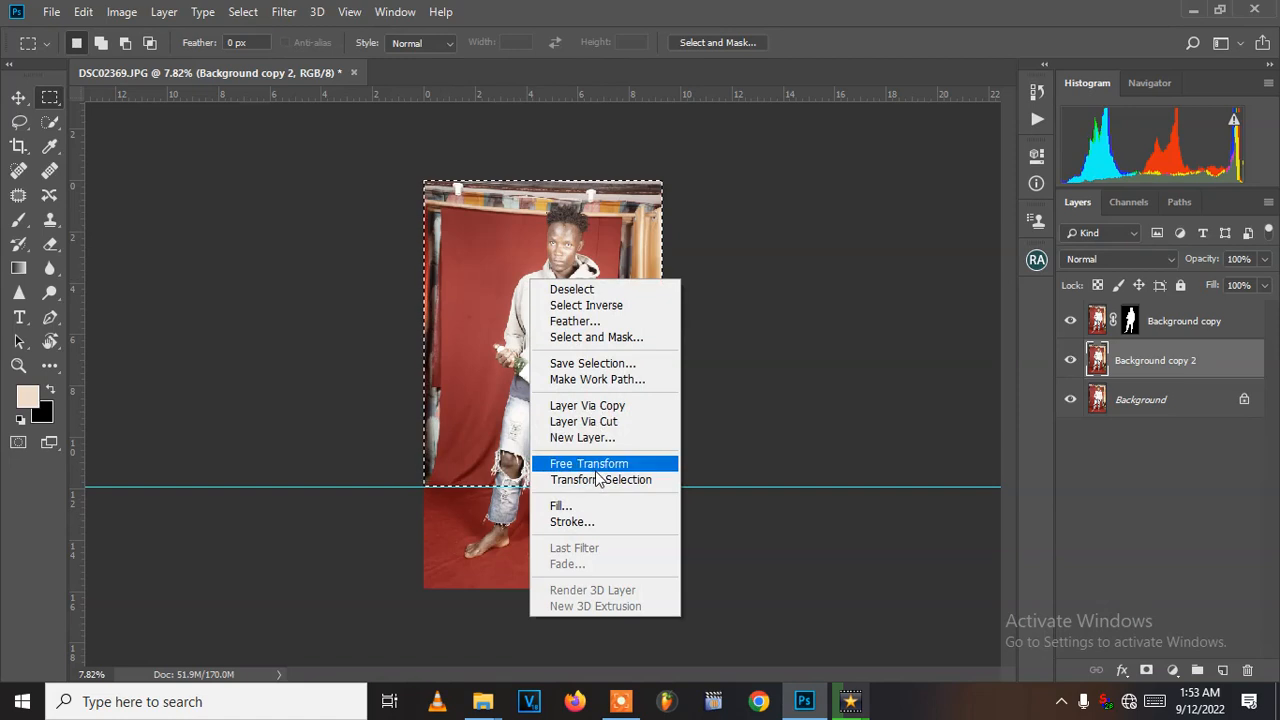
{"action": "left_click", "coordinate": [596, 506]}
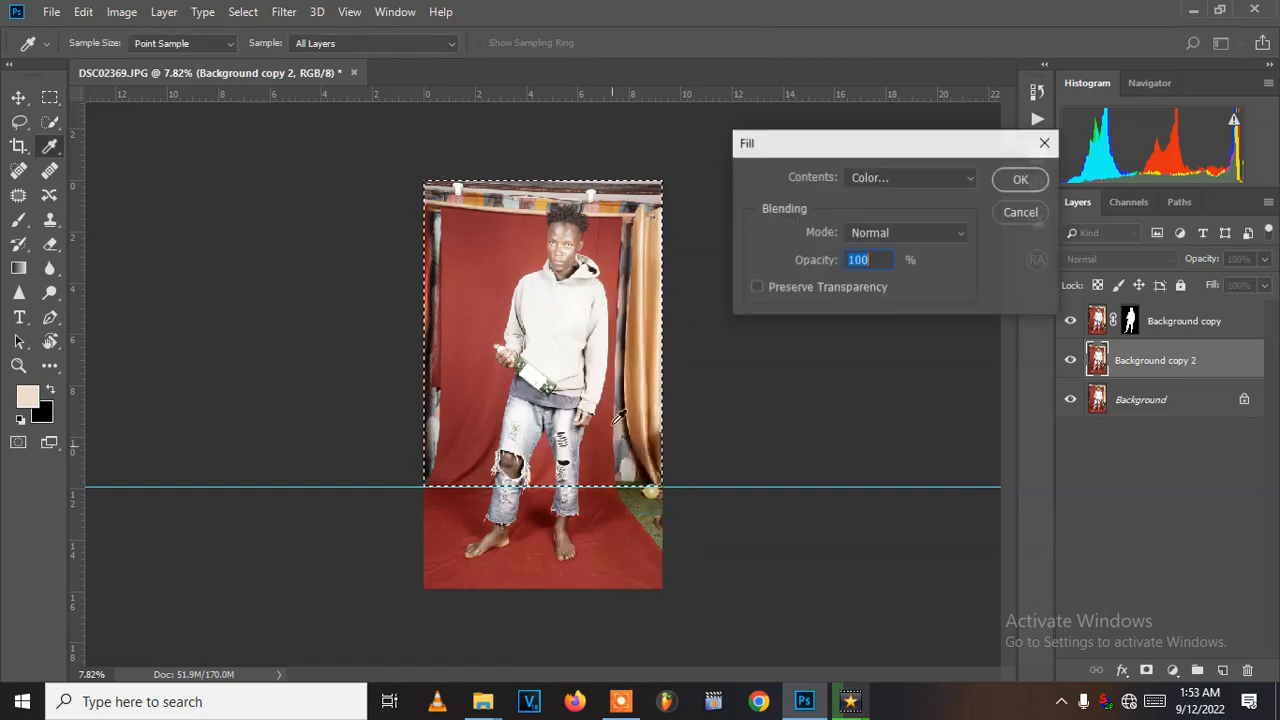
{"action": "left_click", "coordinate": [890, 179]}
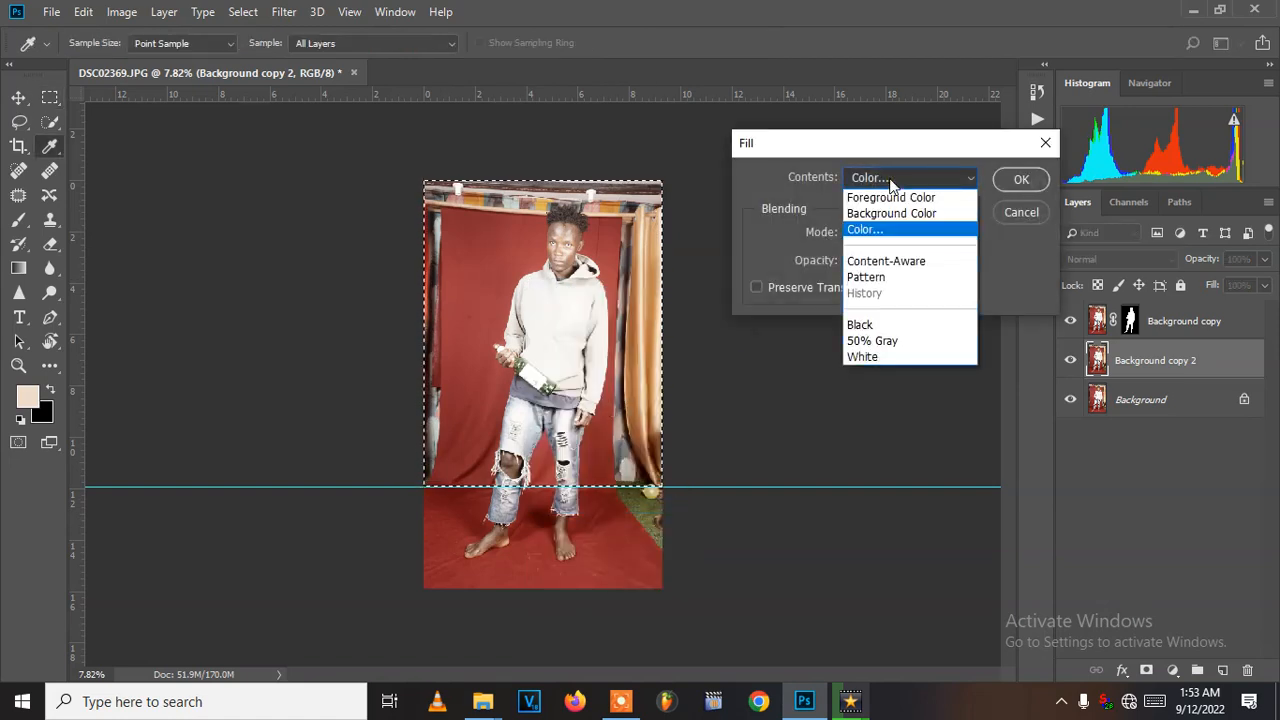
{"action": "left_click", "coordinate": [890, 179]}
{"action": "left_click_drag", "start_coordinate": [892, 190], "coordinate": [900, 263]}
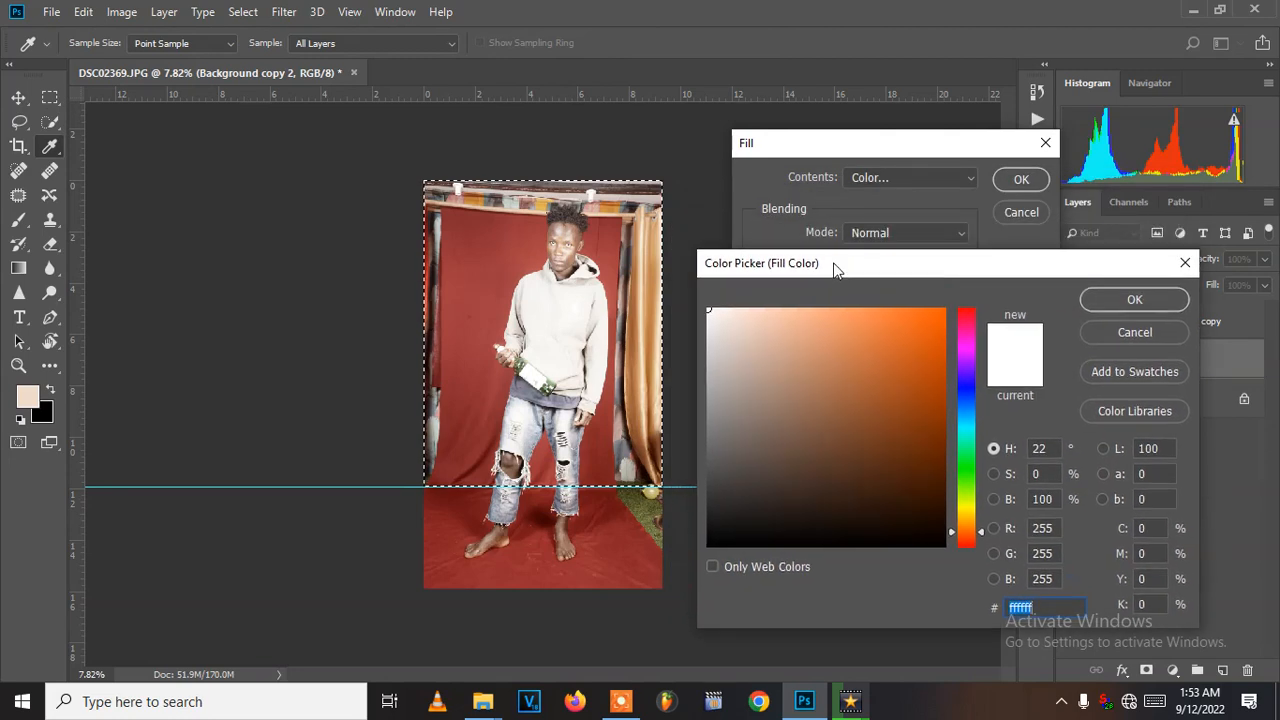
{"action": "left_click", "coordinate": [488, 265]}
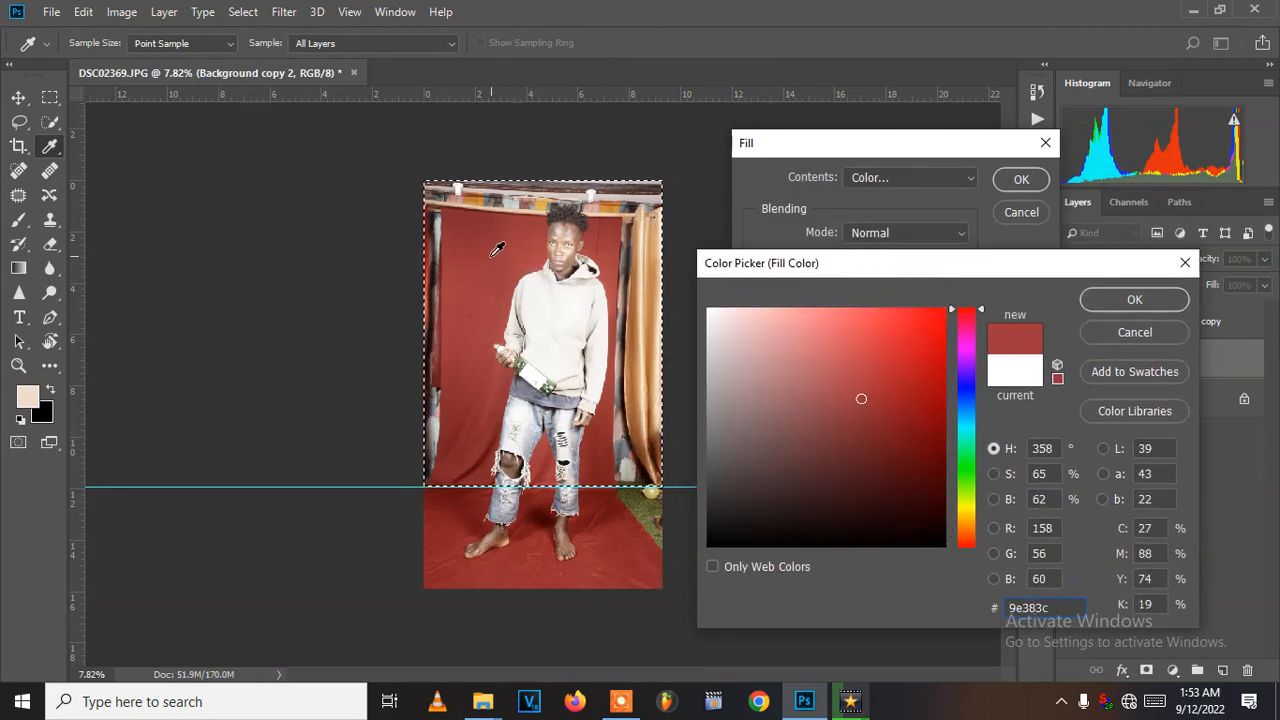
{"action": "left_click", "coordinate": [1107, 302]}
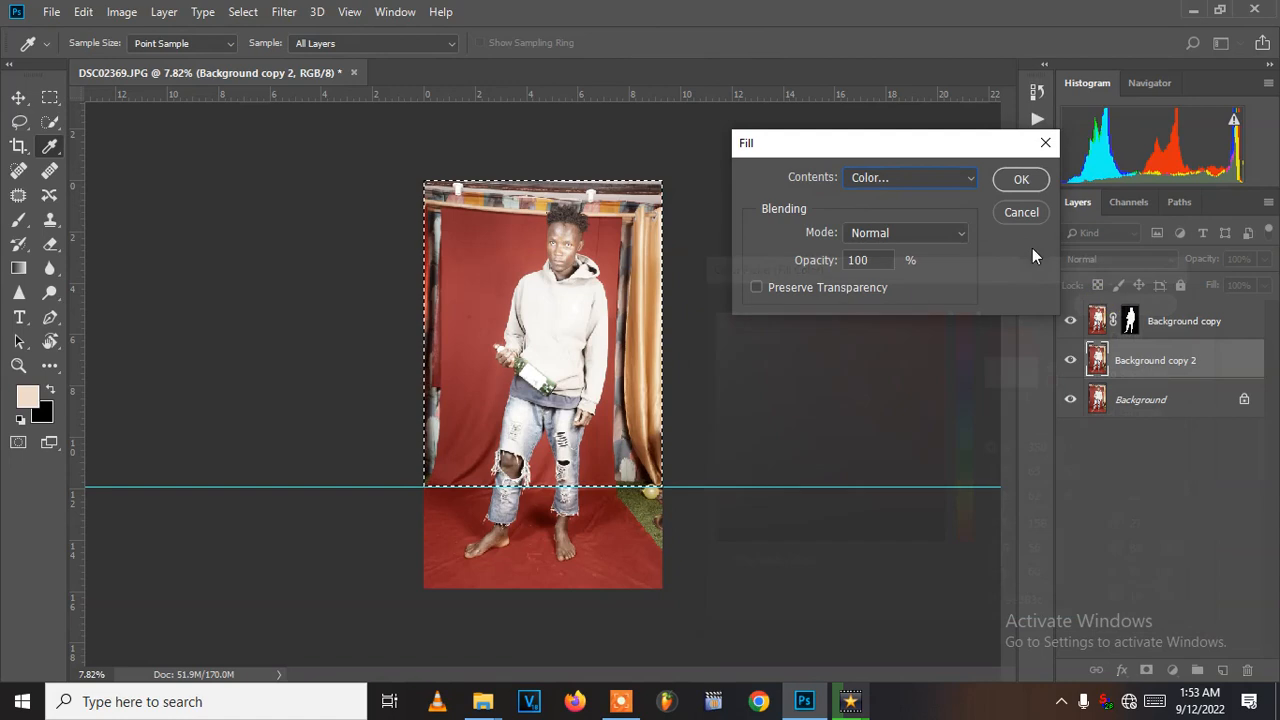
{"action": "left_click", "coordinate": [1016, 181]}
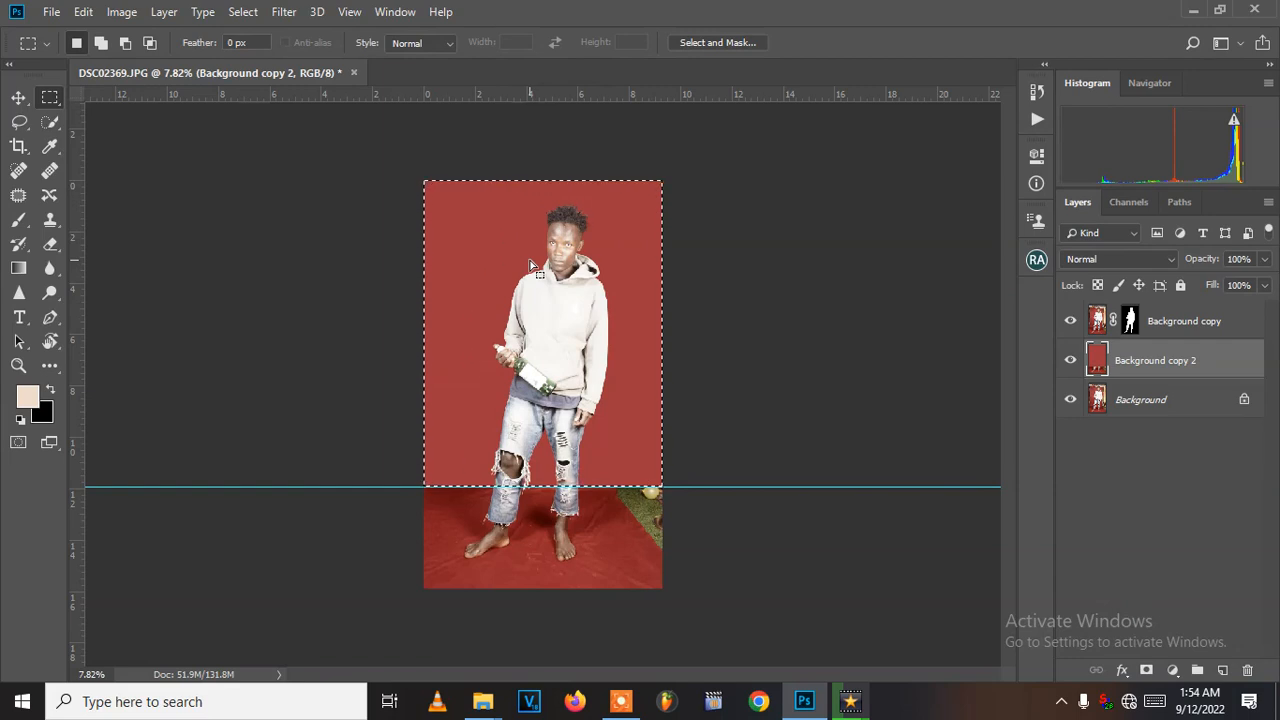
{"action": "key", "text": "ctrl+d"}
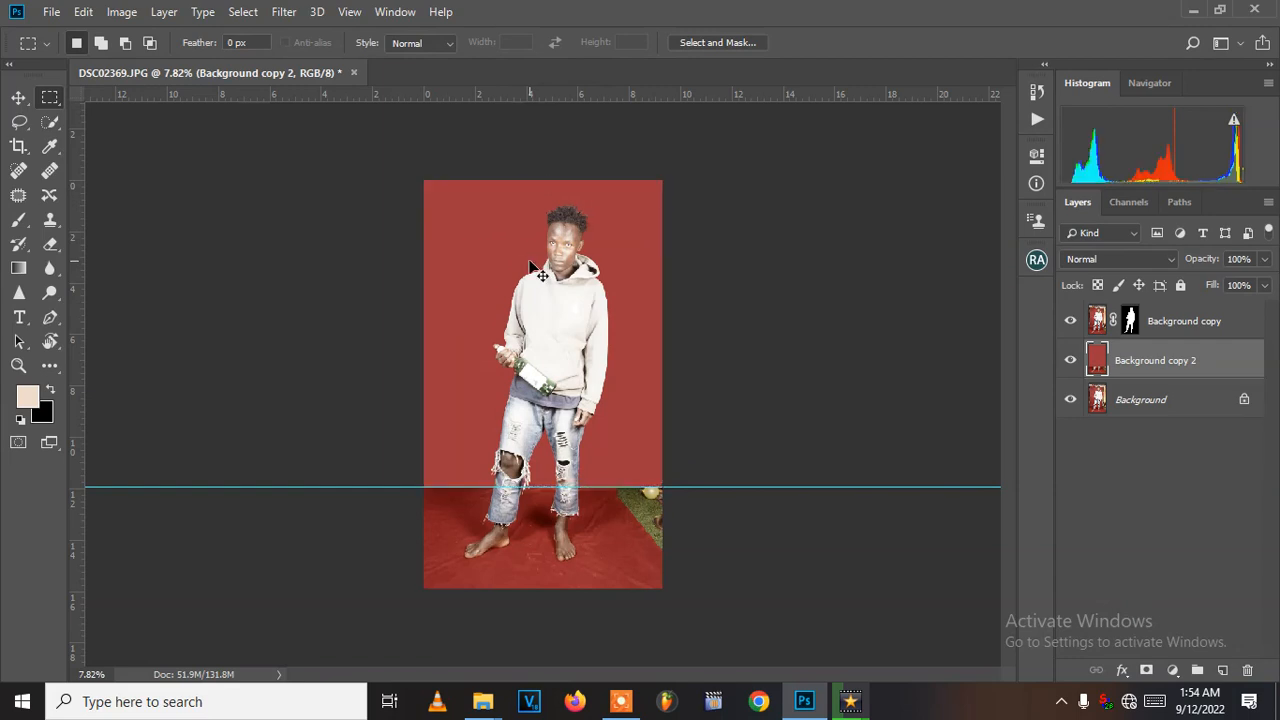
{"action": "key", "text": "ctrl+shift+d"}
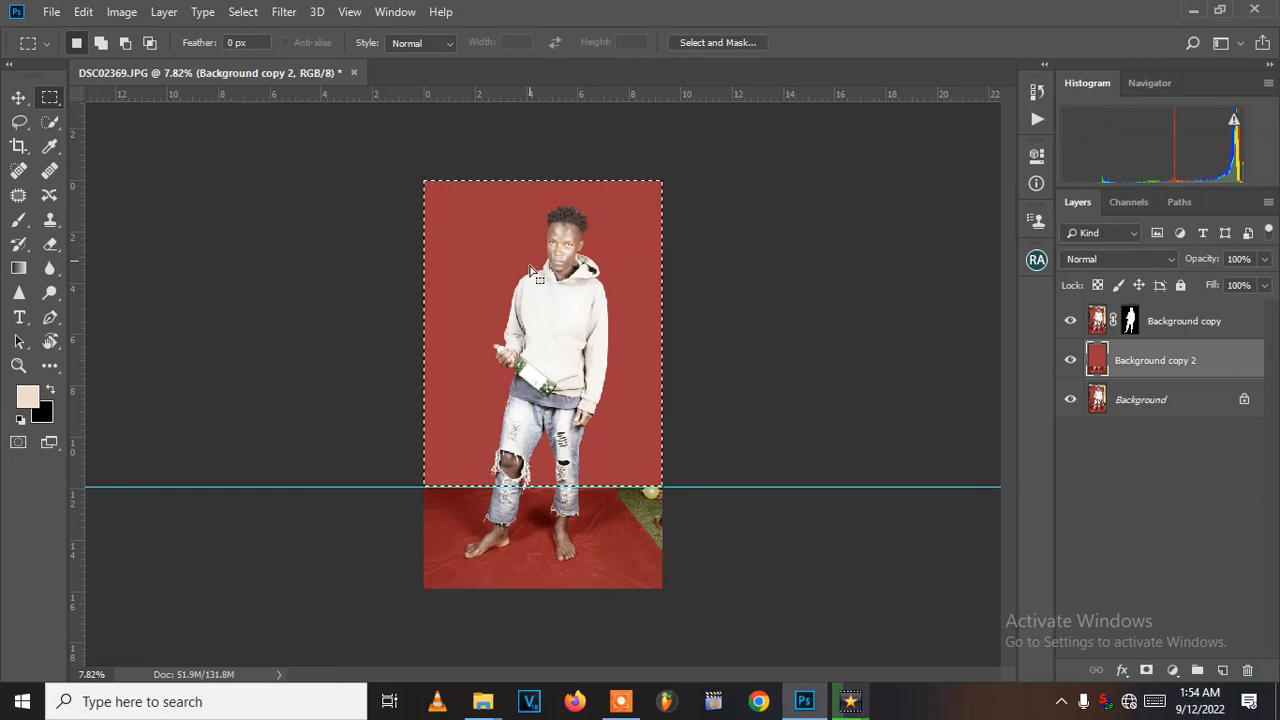
{"action": "right_click", "coordinate": [605, 258]}
{"action": "left_click", "coordinate": [678, 266]}
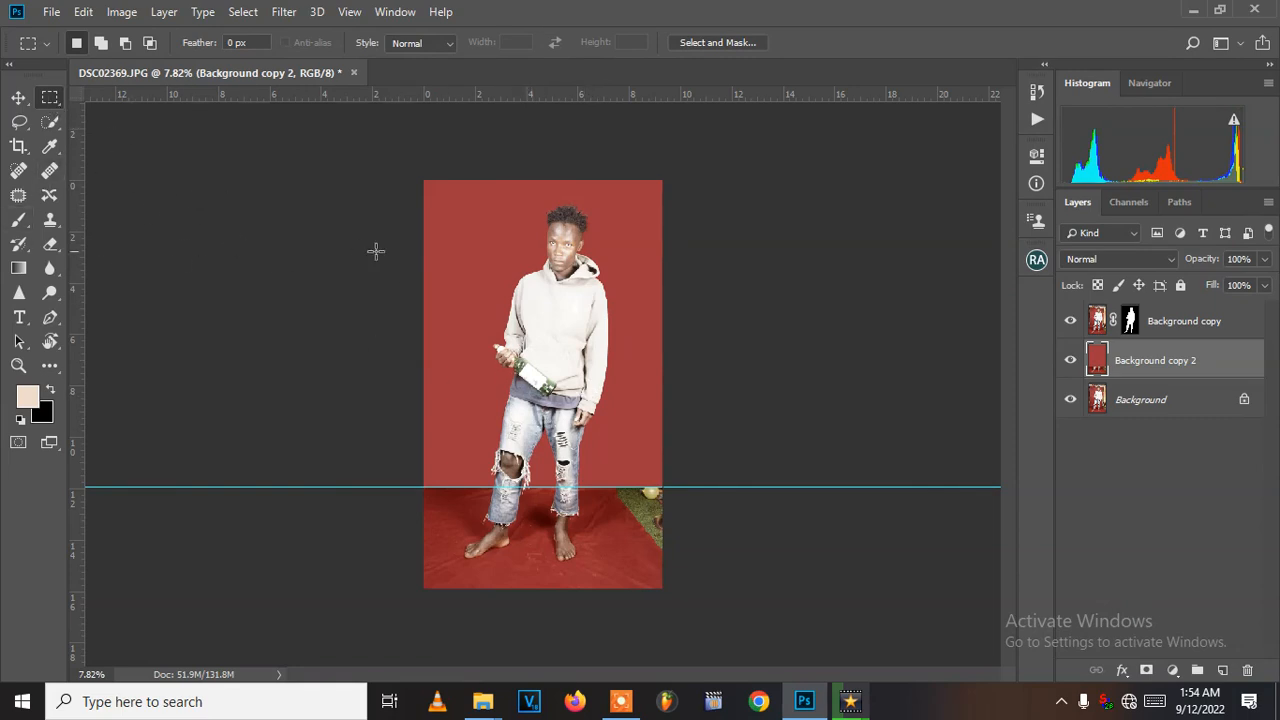
- Select a narrow strip of floor and stretch it about 363% wide to cover the cluttered right corner
{"action": "left_click_drag", "start_coordinate": [594, 469], "coordinate": [612, 606]}
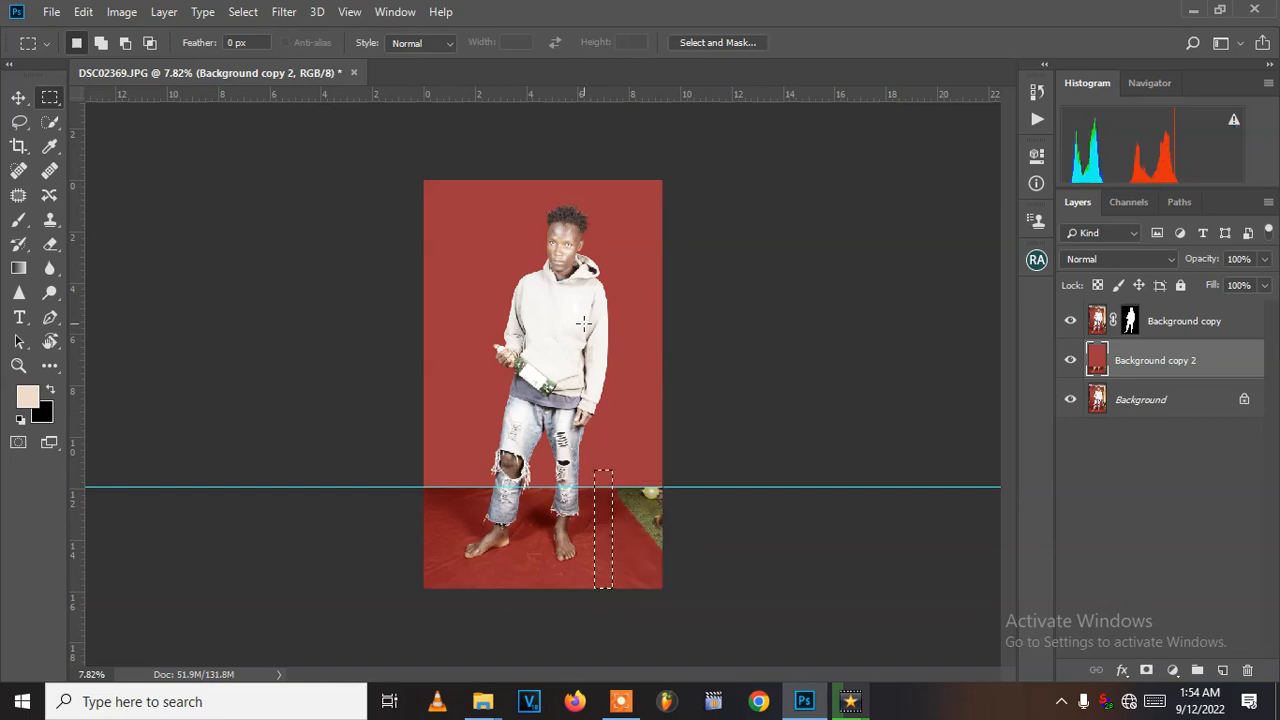
{"action": "key", "text": "alt"}
{"action": "scroll", "coordinate": [634, 397], "scroll_direction": "up", "scroll_amount": 3, "text": "alt"}
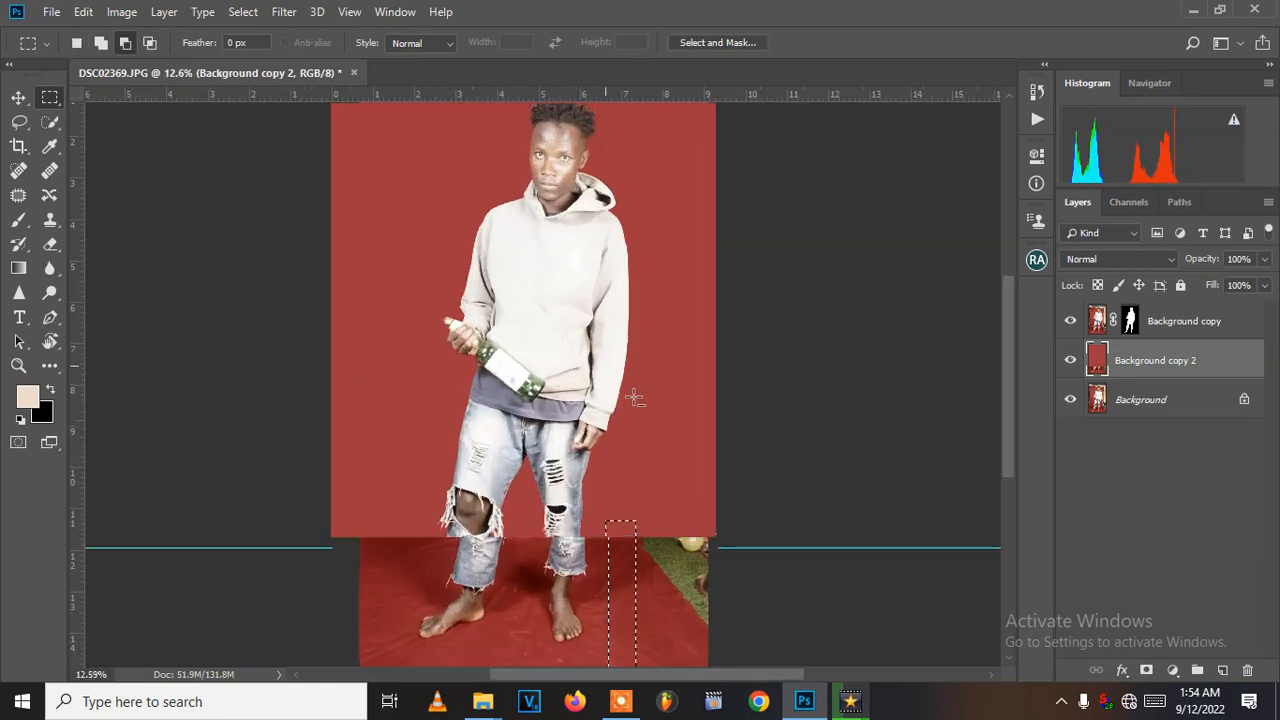
{"action": "scroll", "coordinate": [615, 403], "scroll_direction": "down", "scroll_amount": 2}
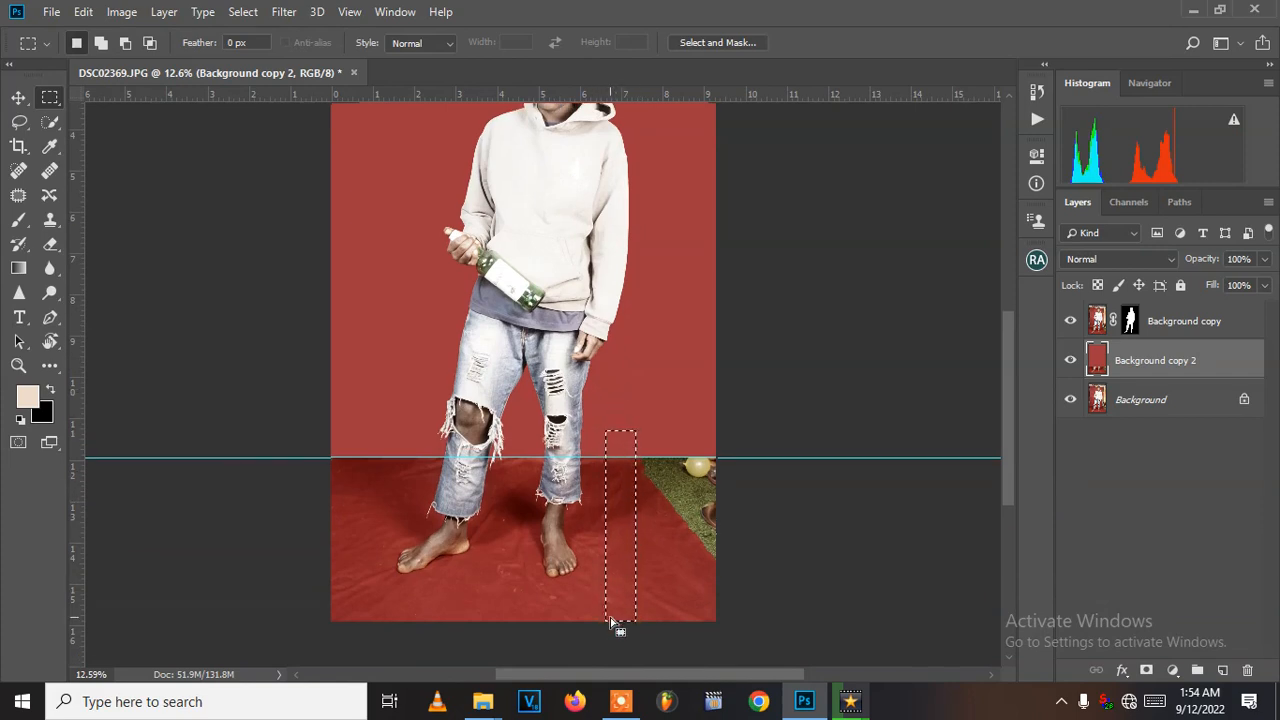
{"action": "left_click", "coordinate": [19, 100]}
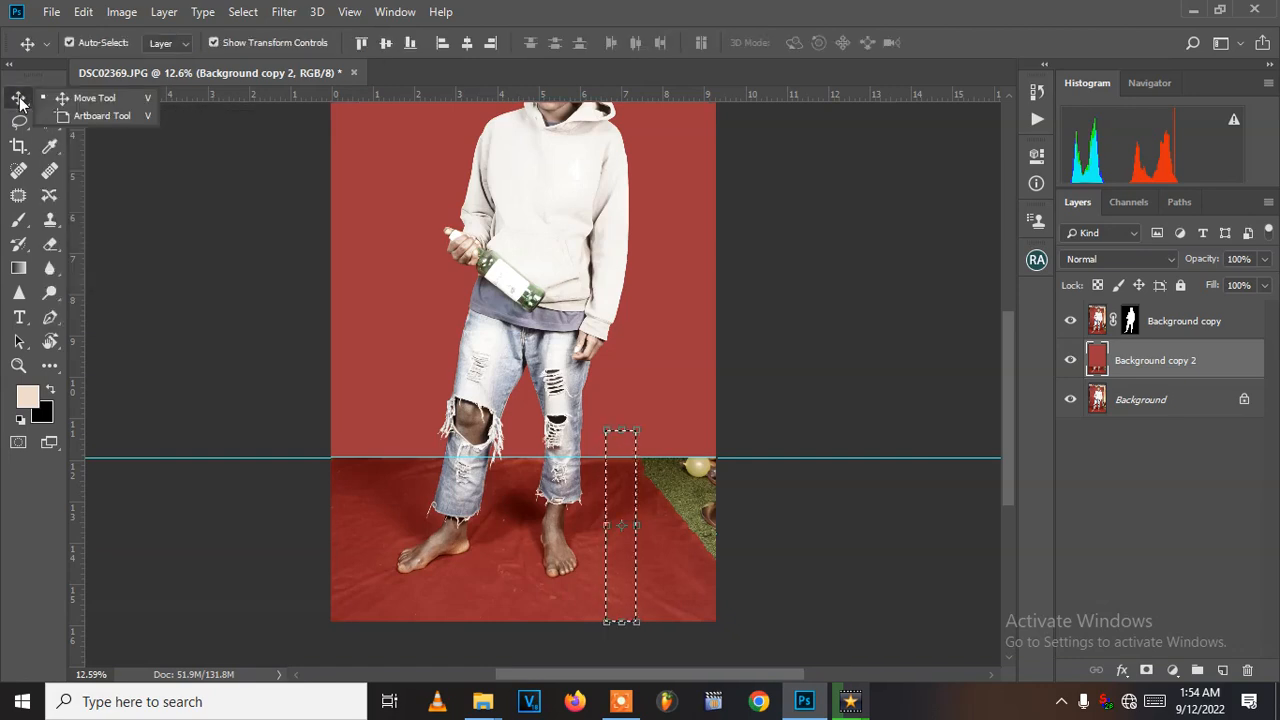
{"action": "left_click", "coordinate": [69, 98]}
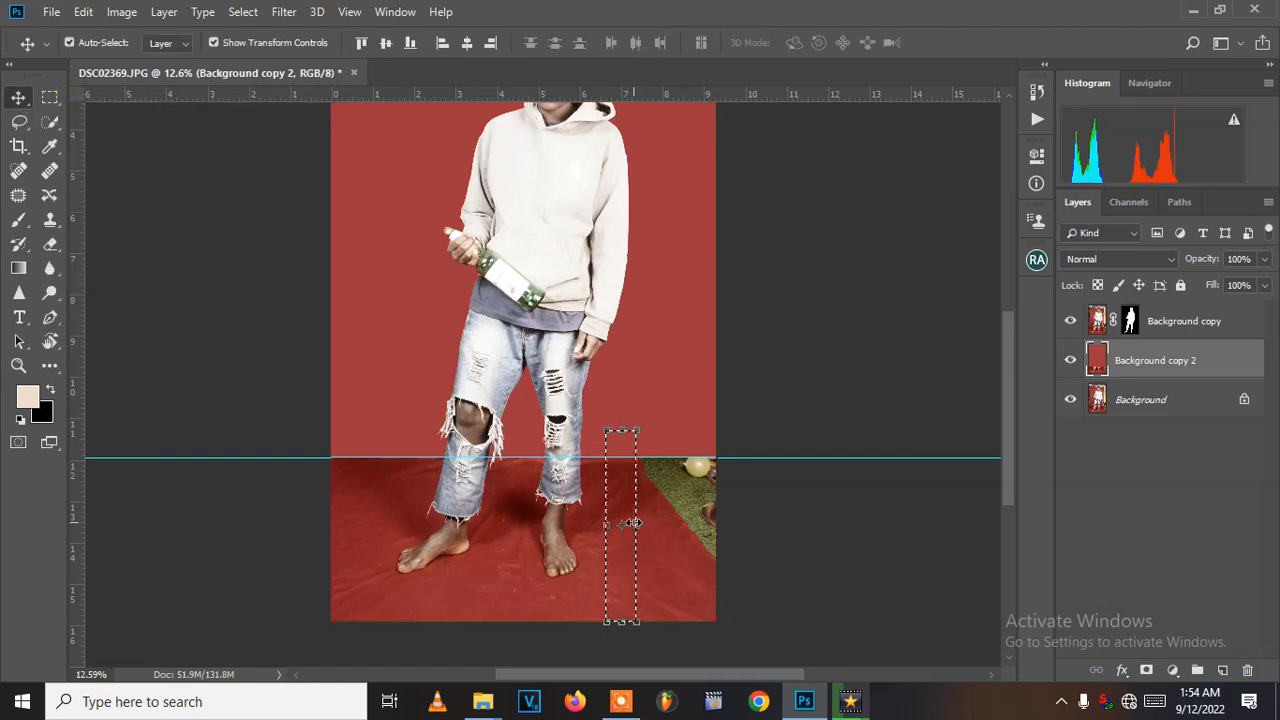
{"action": "left_click_drag", "start_coordinate": [637, 524], "coordinate": [710, 545]}
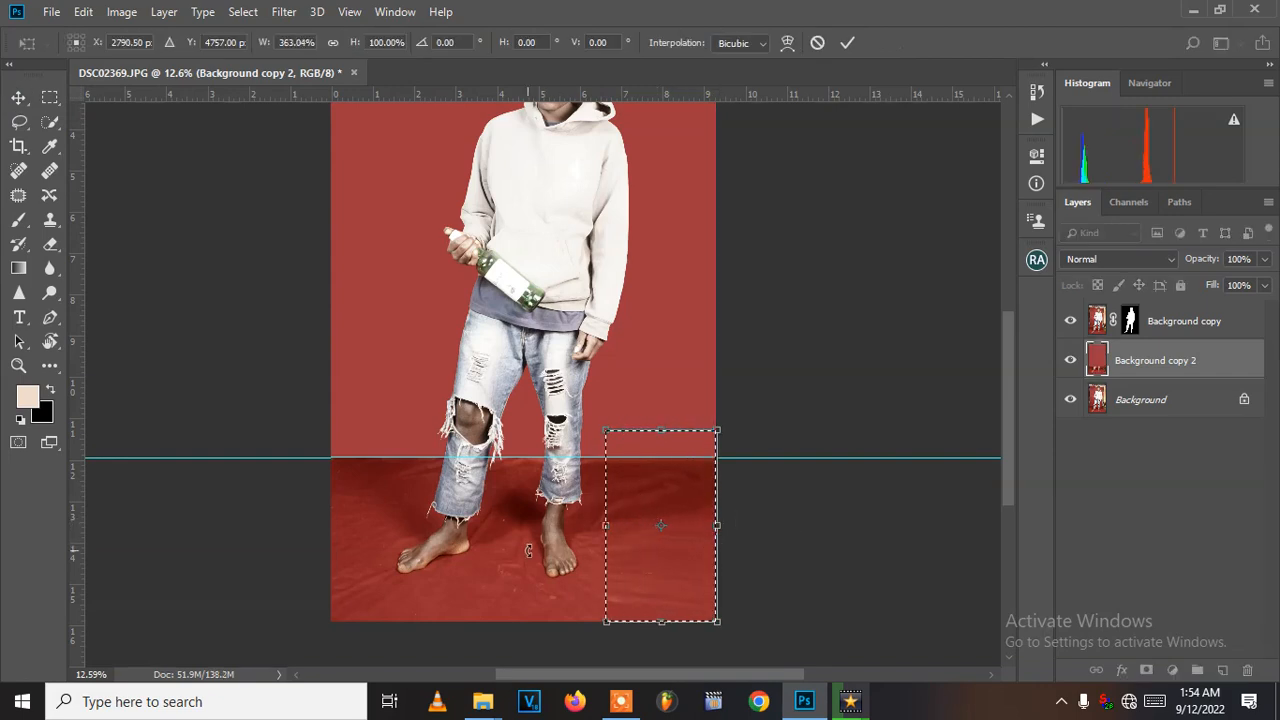
{"action": "key", "text": "Return"}
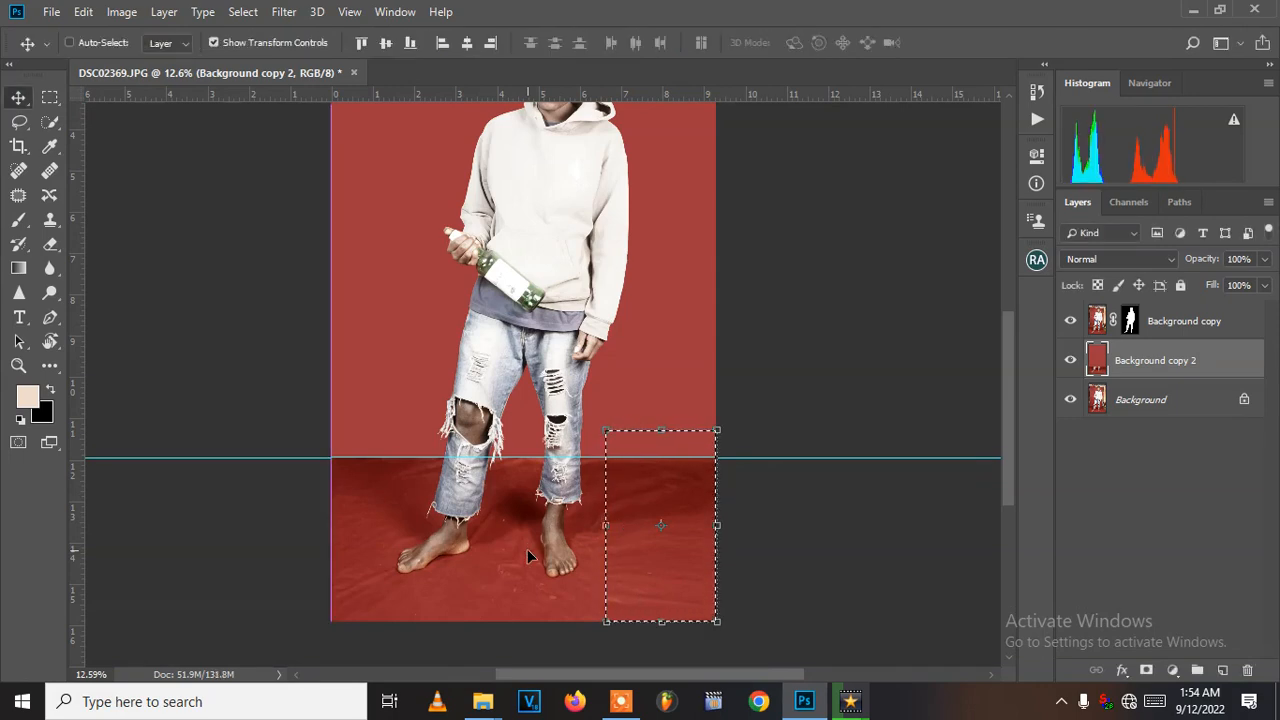
{"action": "key", "text": "ctrl+d"}
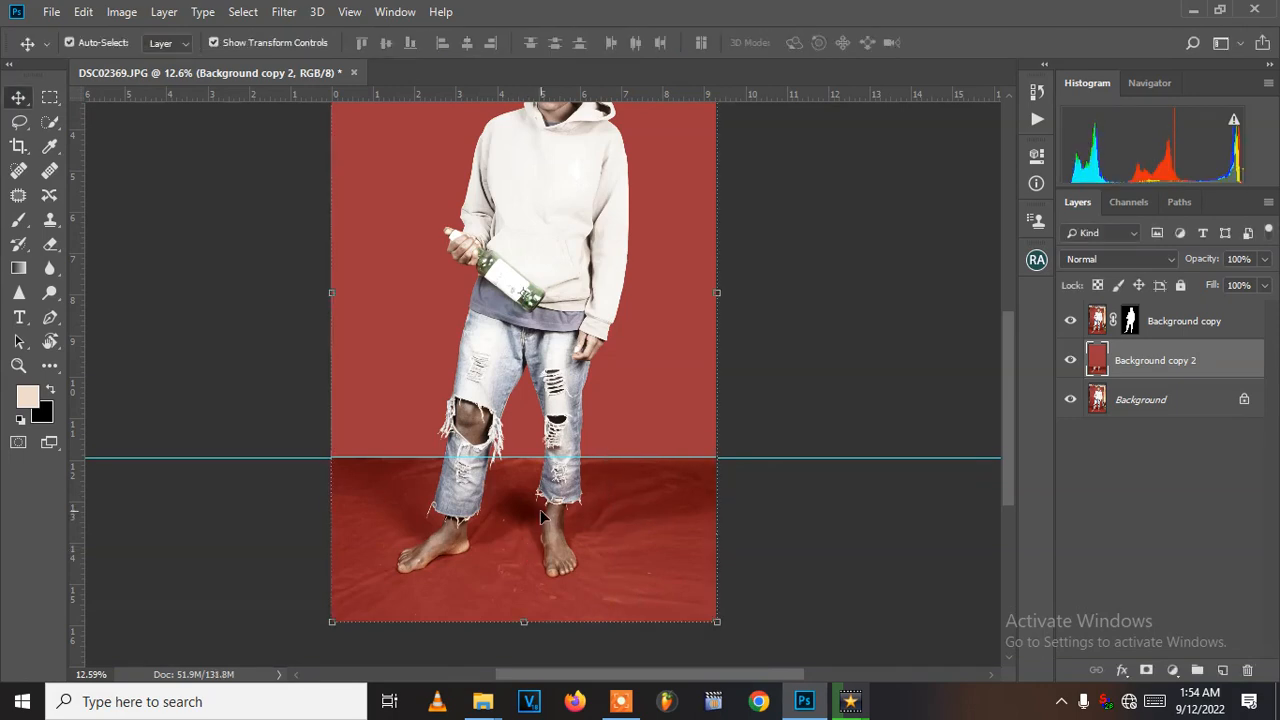
- Remove the small marks and blemishes on the floor around the feet with the Spot Healing Brush at about 80 px
{"action": "scroll", "coordinate": [541, 502], "scroll_direction": "down", "scroll_amount": 2}
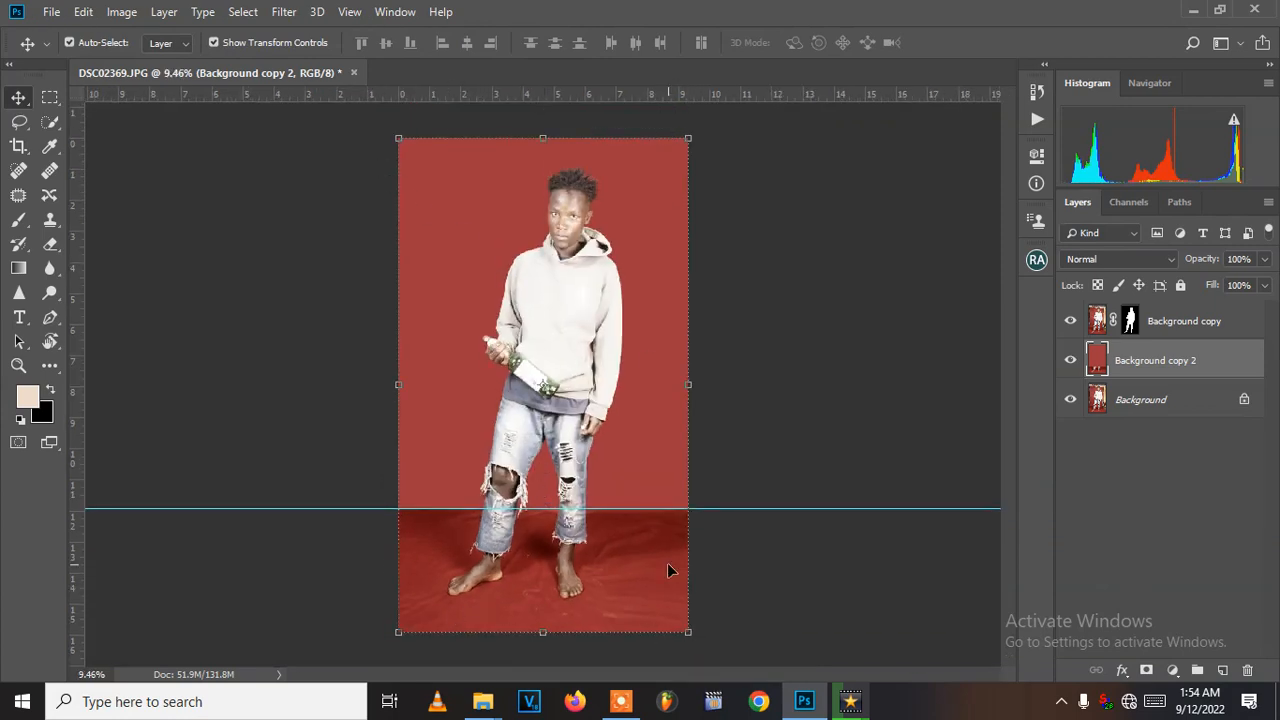
{"action": "scroll", "coordinate": [602, 638], "scroll_direction": "up", "scroll_amount": 3}
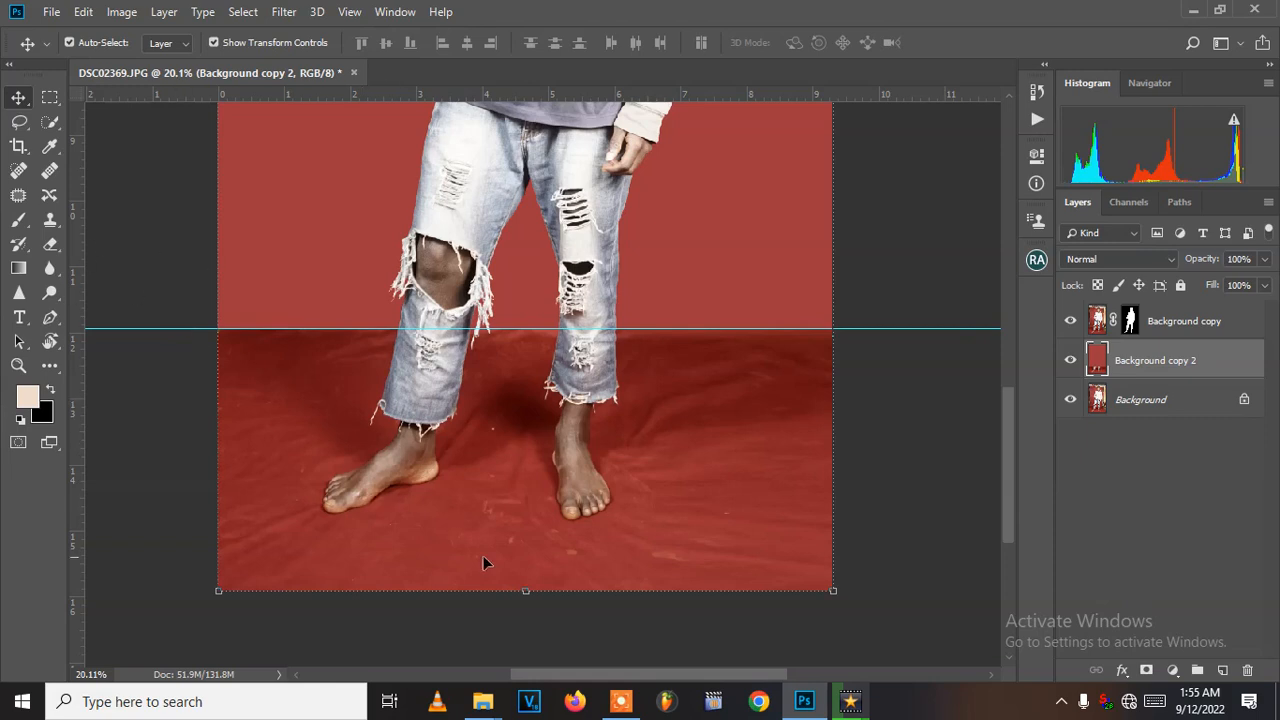
{"action": "scroll", "coordinate": [499, 477], "scroll_direction": "up", "scroll_amount": 2}
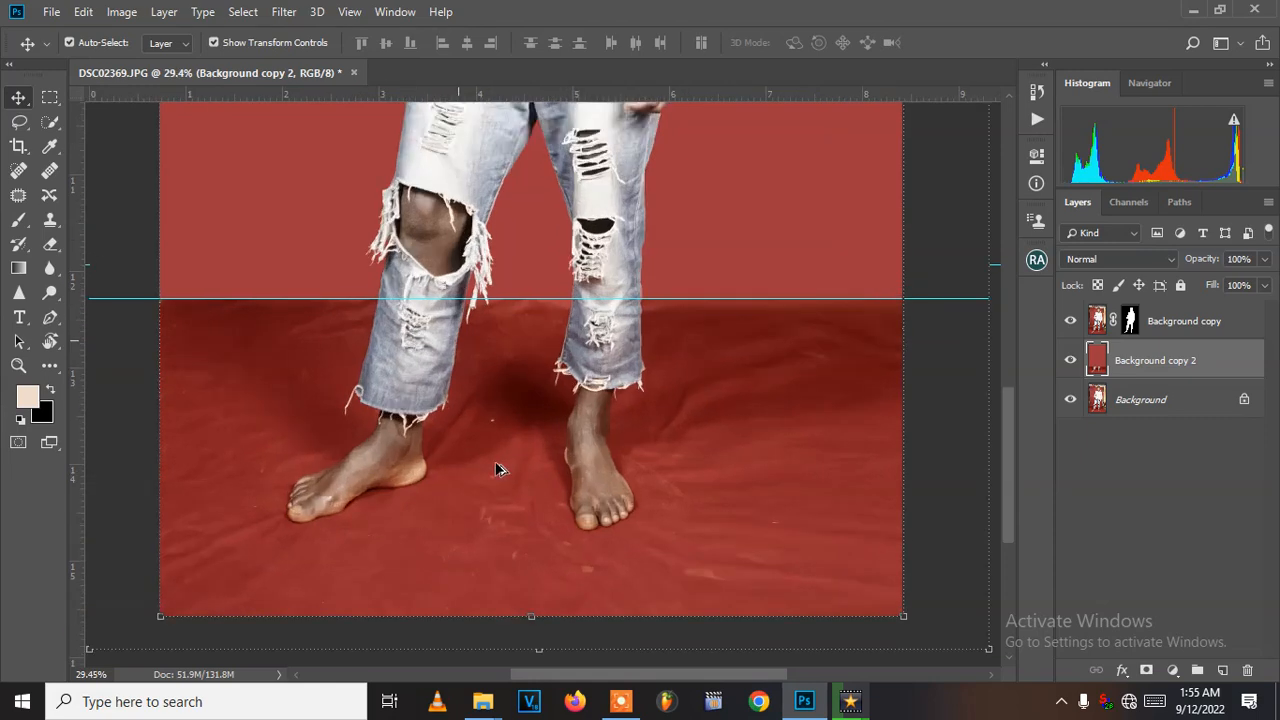
{"action": "scroll", "coordinate": [623, 548], "scroll_direction": "down", "scroll_amount": 2}
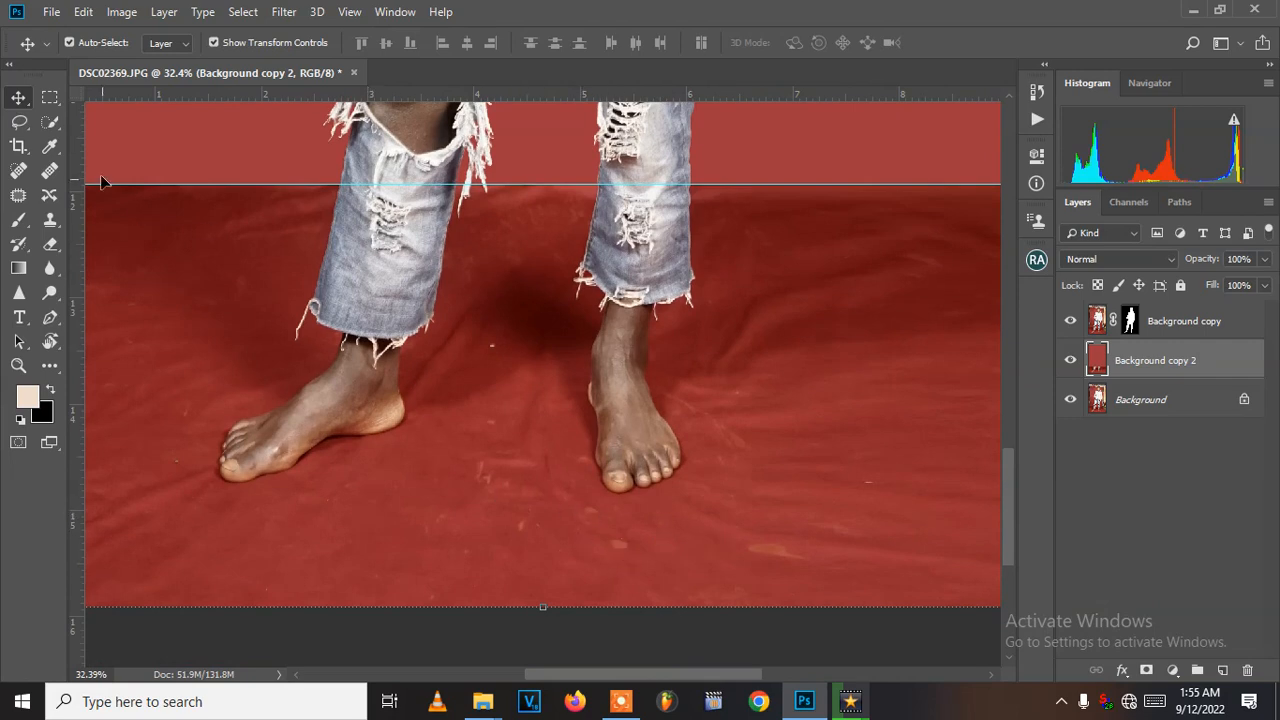
{"action": "left_click", "coordinate": [20, 171]}
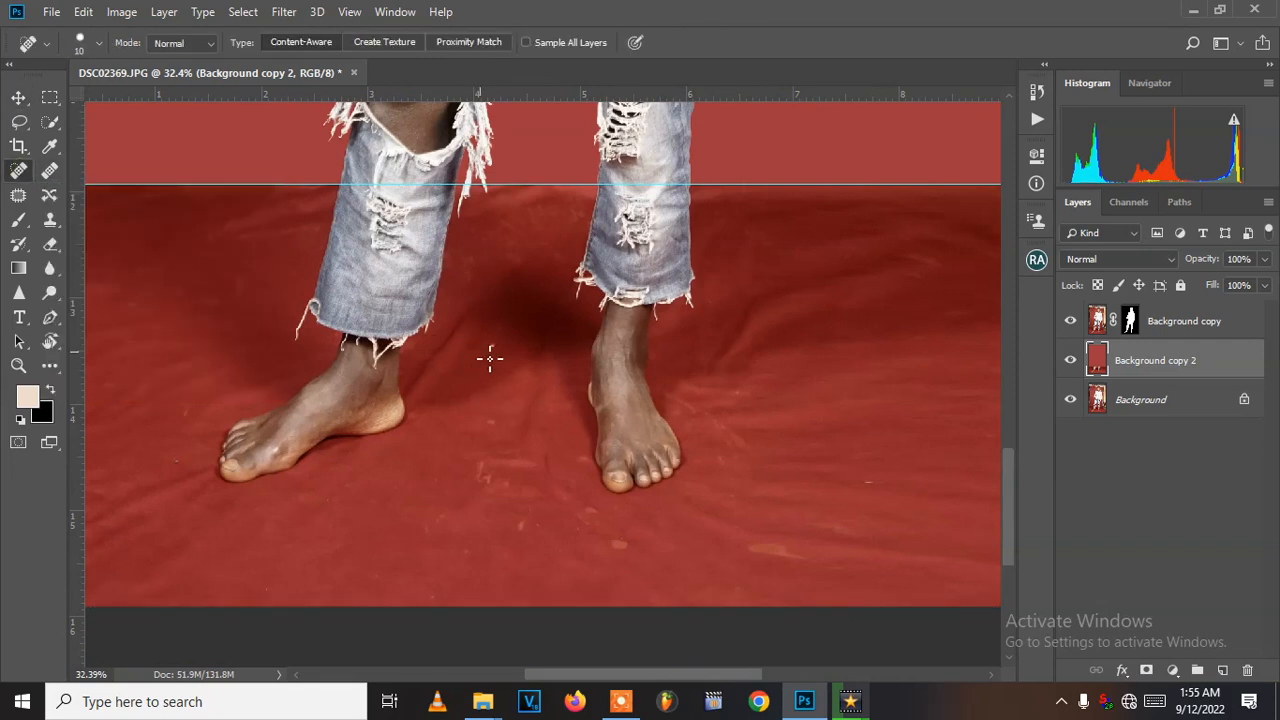
{"action": "key", "text": "bracketright"}
{"action": "key", "text": "bracketright"}
{"action": "key", "text": "bracketright"}
{"action": "key", "text": "bracketright"}
{"action": "key", "text": "bracketright"}
{"action": "key", "text": "bracketright"}
{"action": "key", "text": "bracketright"}
{"action": "left_click", "coordinate": [479, 473]}
{"action": "left_click", "coordinate": [489, 422]}
{"action": "left_click", "coordinate": [490, 487]}
{"action": "left_click", "coordinate": [522, 524]}
{"action": "left_click", "coordinate": [593, 508]}
{"action": "left_click", "coordinate": [622, 549]}
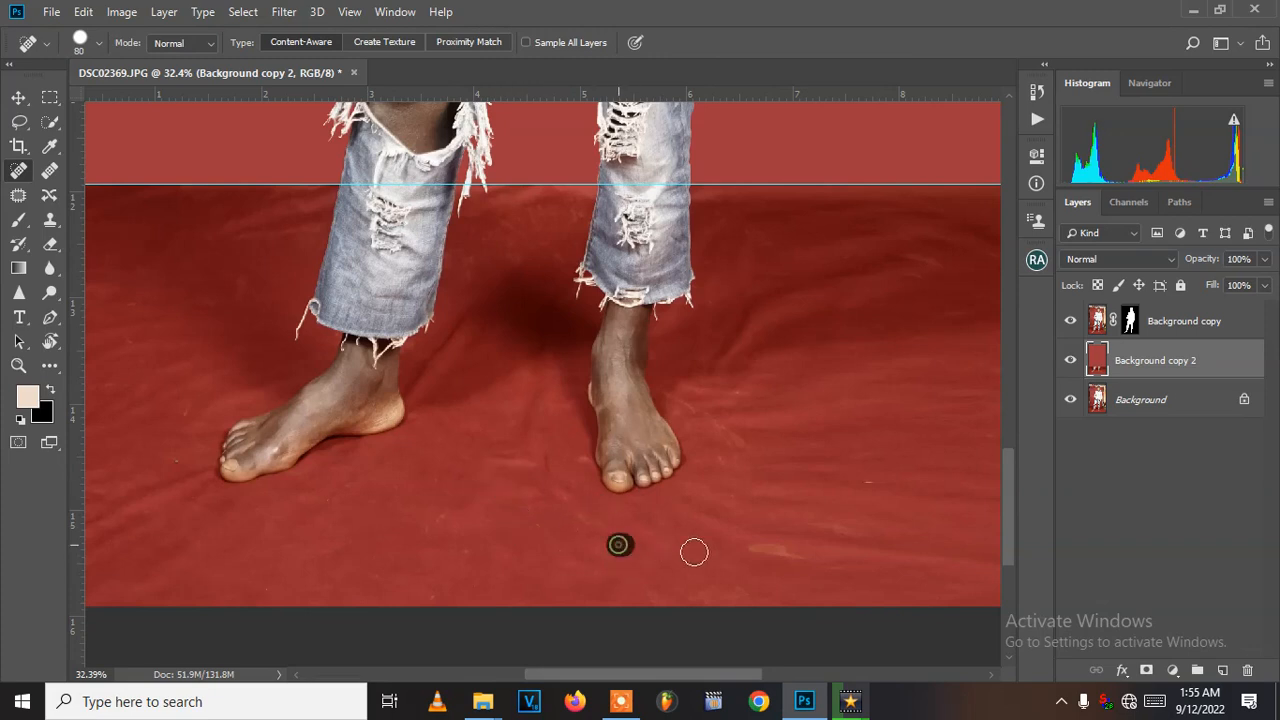
{"action": "left_click_drag", "start_coordinate": [777, 551], "coordinate": [800, 553]}
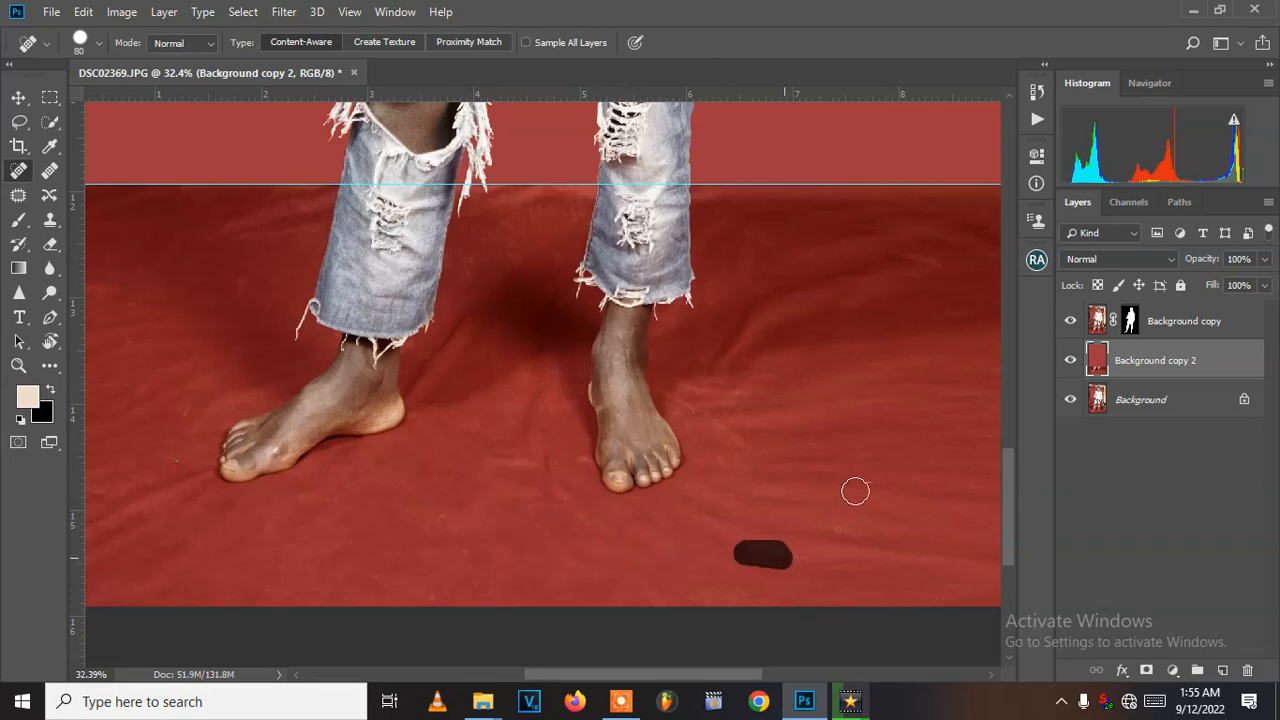
{"action": "left_click", "coordinate": [867, 480]}
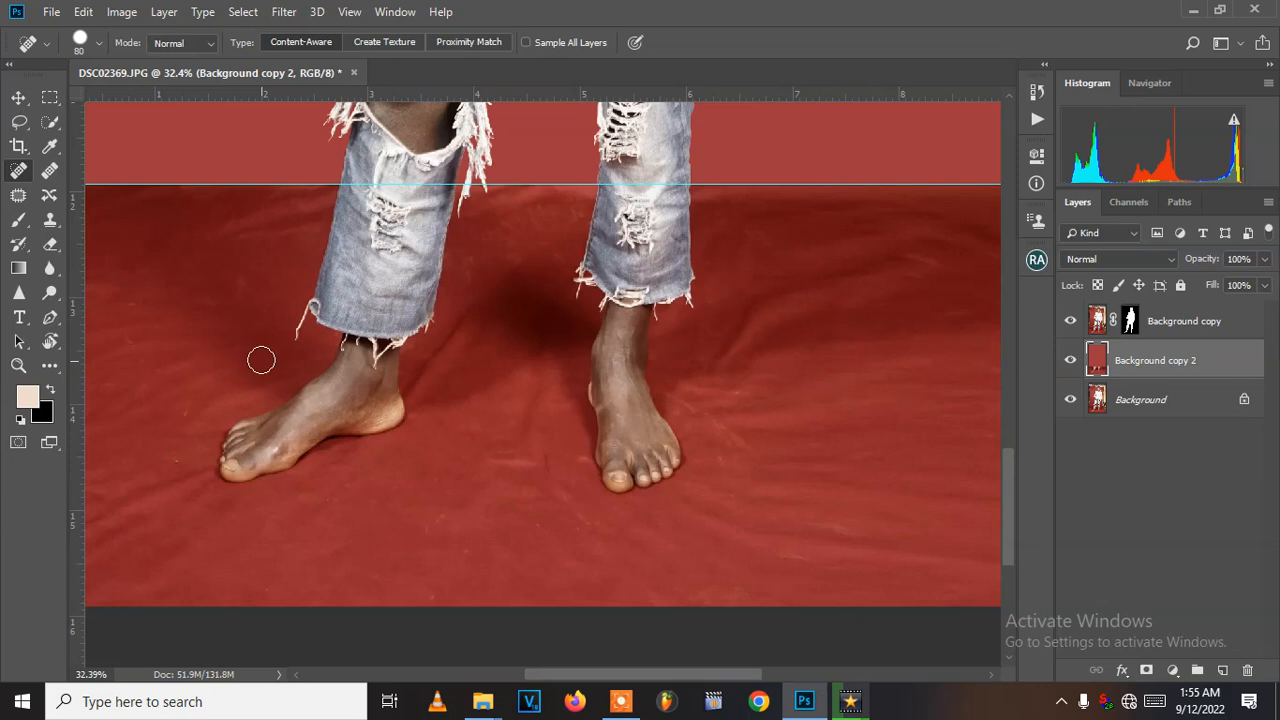
{"action": "scroll", "coordinate": [290, 375], "scroll_direction": "down", "scroll_amount": 2}
{"action": "scroll", "coordinate": [737, 310], "scroll_direction": "up", "scroll_amount": 1}
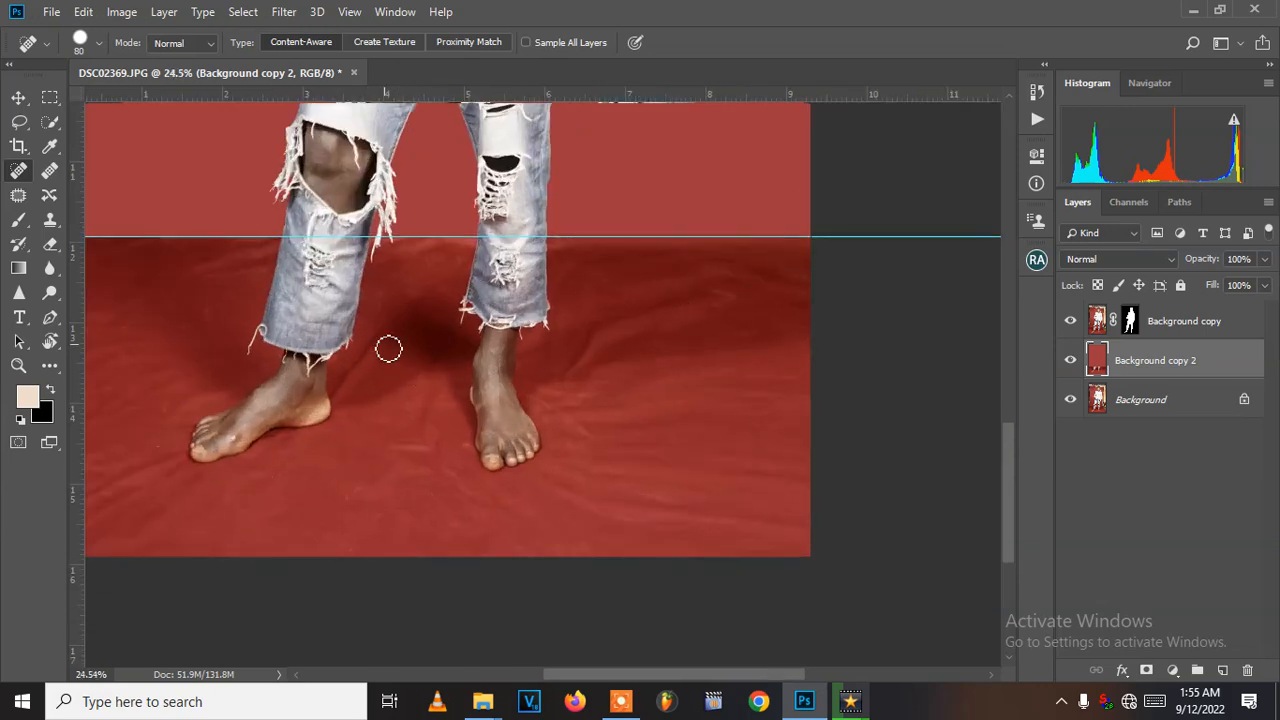
{"action": "scroll", "coordinate": [370, 430], "scroll_direction": "down", "scroll_amount": 1}
{"action": "left_click_drag", "start_coordinate": [183, 380], "coordinate": [315, 357]}
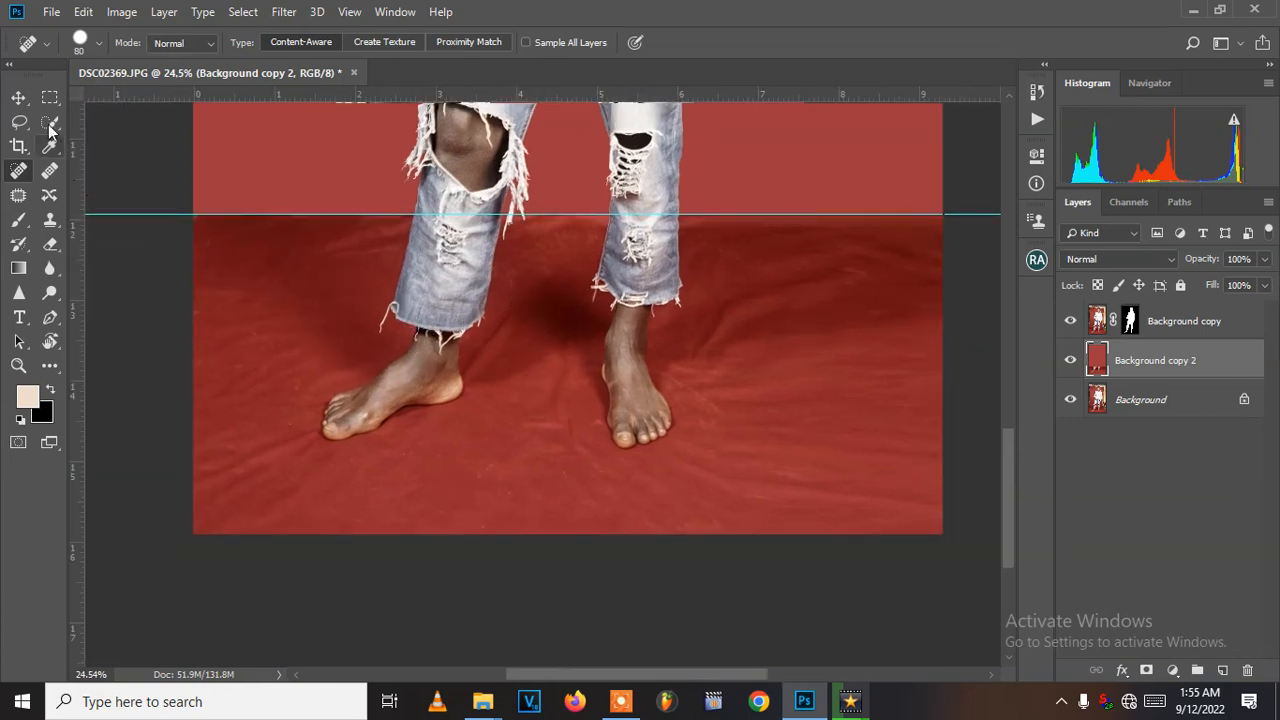
- Apply a Surface Blur with radius 95 pixels and threshold 15 levels to the Background copy 2 layer
{"action": "left_click", "coordinate": [16, 97]}
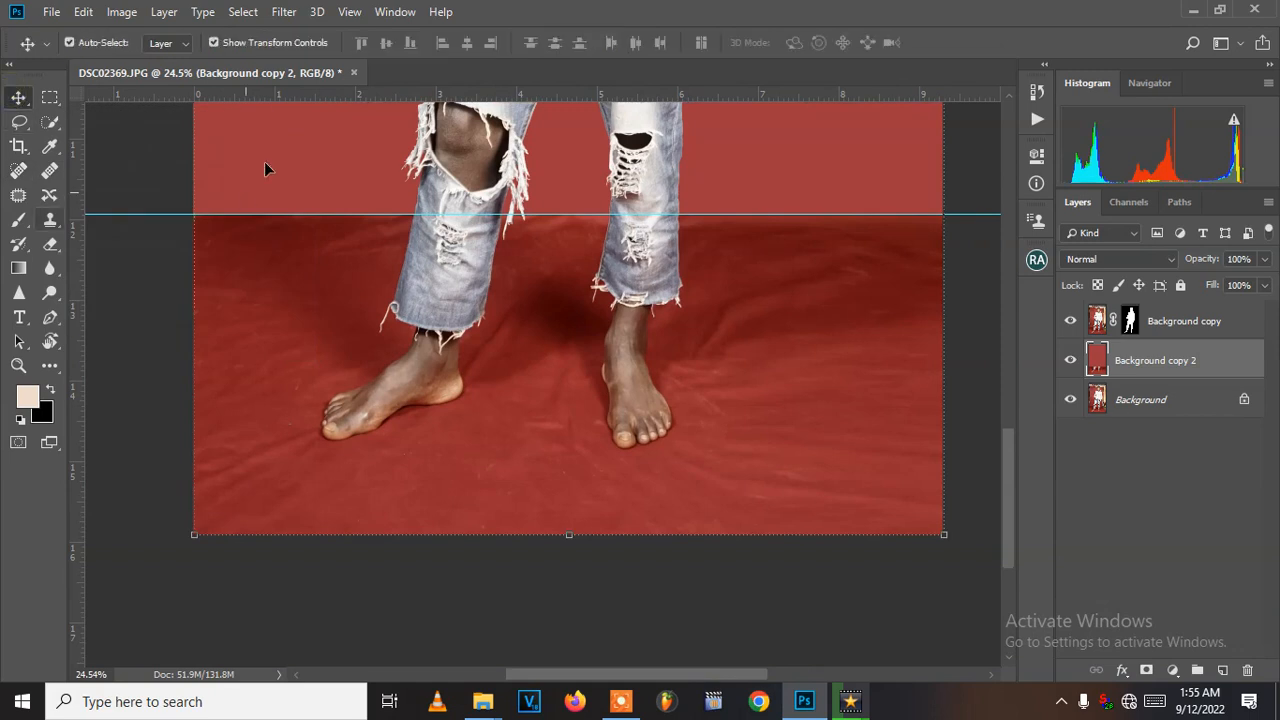
{"action": "left_click", "coordinate": [282, 14]}
{"action": "left_click", "coordinate": [284, 15]}
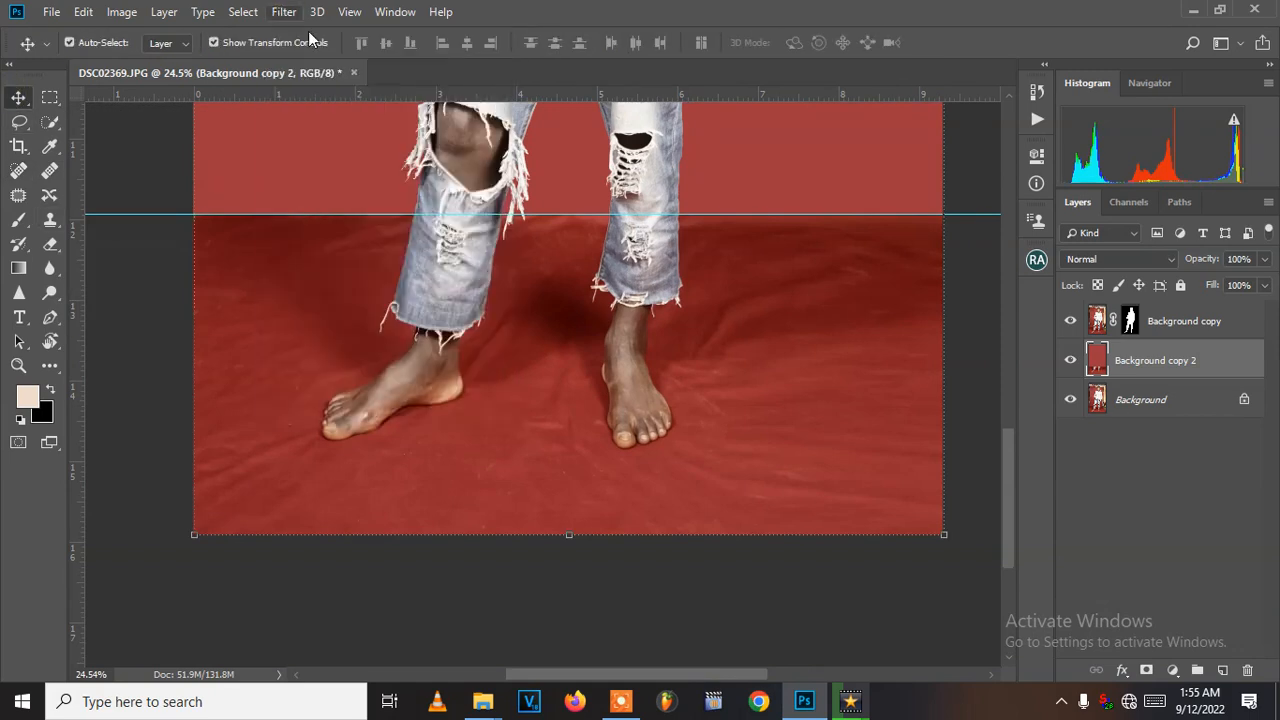
{"action": "left_click", "coordinate": [1071, 363]}
{"action": "left_click", "coordinate": [1071, 363]}
{"action": "left_click", "coordinate": [1160, 395]}
{"action": "left_click", "coordinate": [1163, 322]}
{"action": "left_click", "coordinate": [1150, 362]}
{"action": "left_click", "coordinate": [281, 11]}
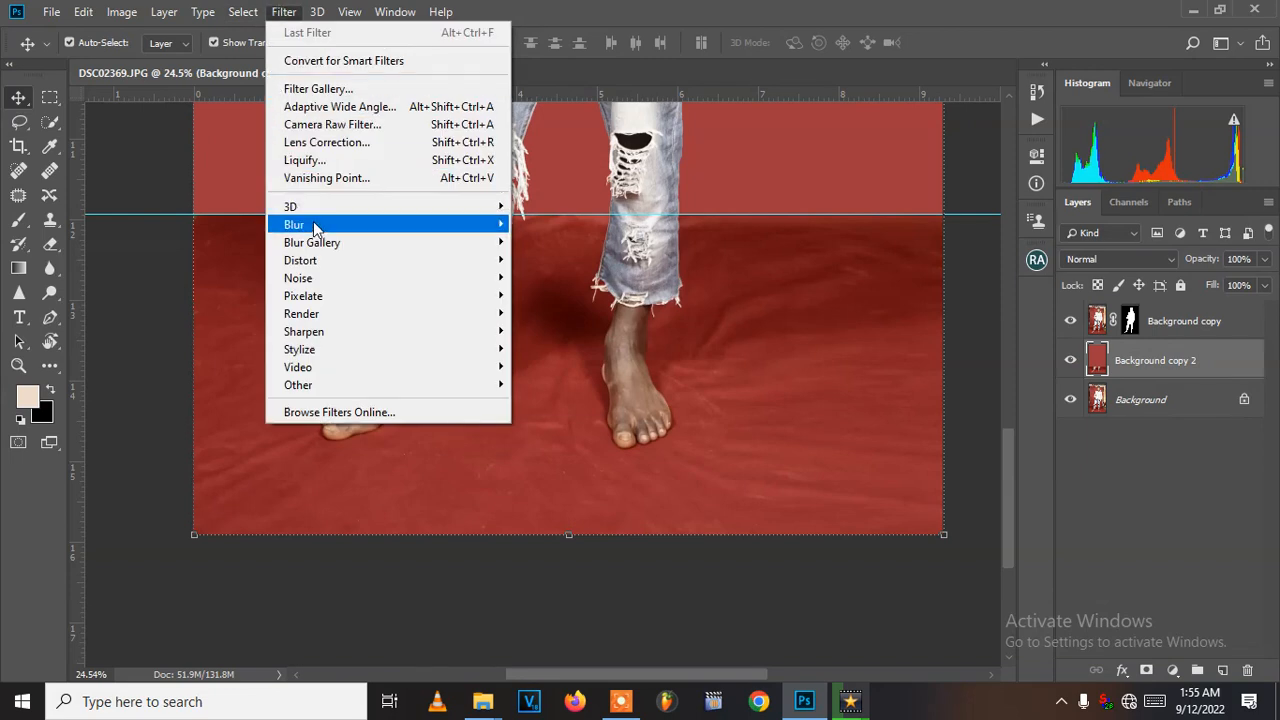
{"action": "mouse_move", "coordinate": [313, 222]}
{"action": "left_click", "coordinate": [560, 401]}
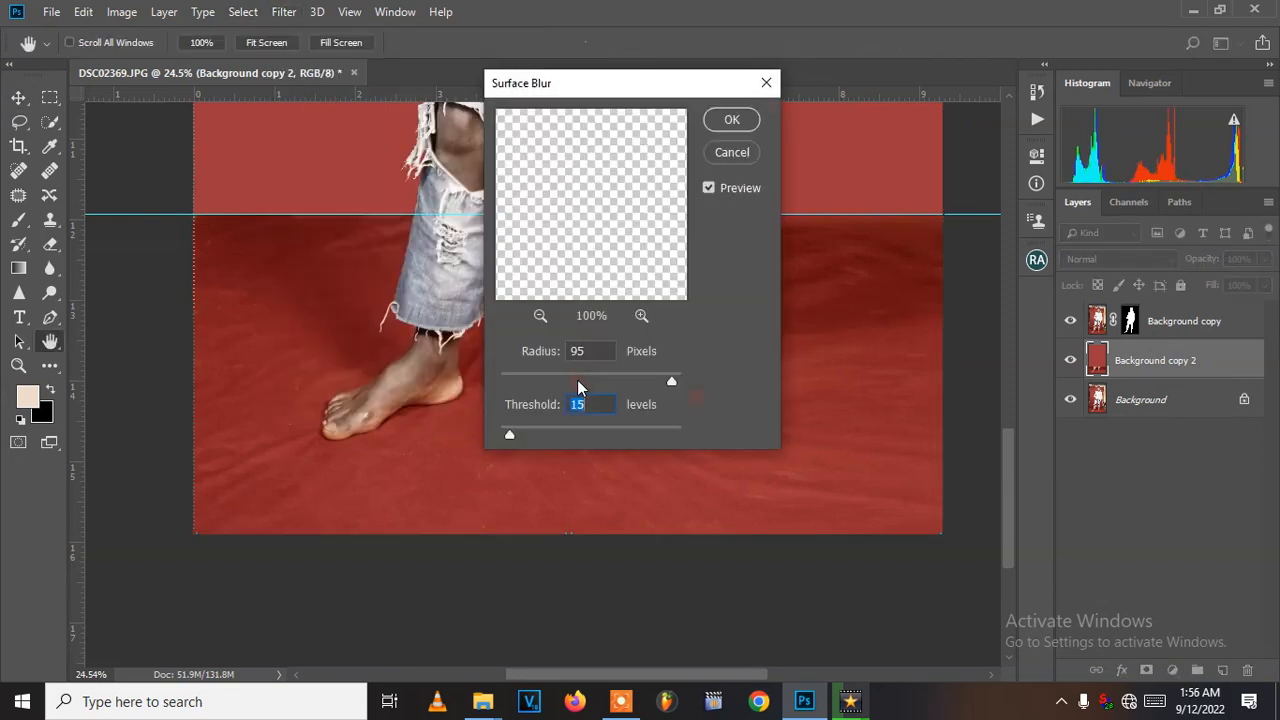
{"action": "double_click", "coordinate": [589, 352]}
{"action": "double_click", "coordinate": [592, 402]}
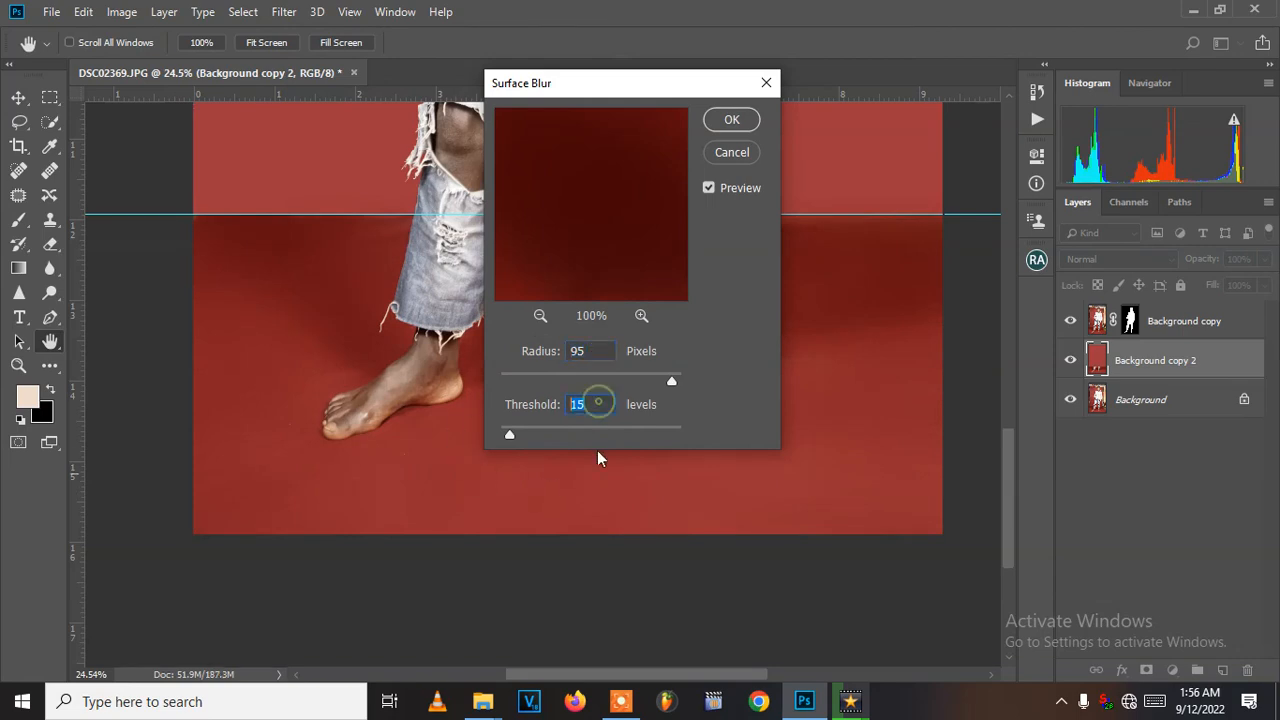
{"action": "left_click", "coordinate": [731, 120]}
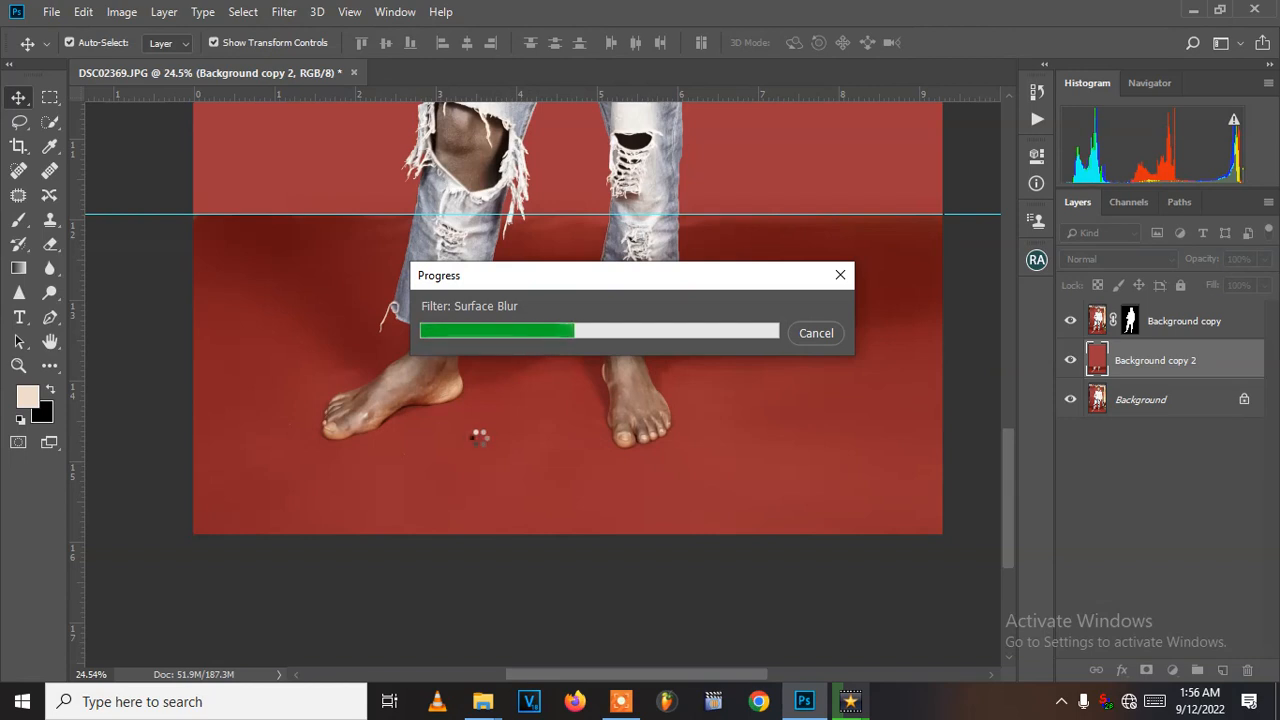
{"action": "left_click_drag", "start_coordinate": [626, 272], "coordinate": [571, 535]}
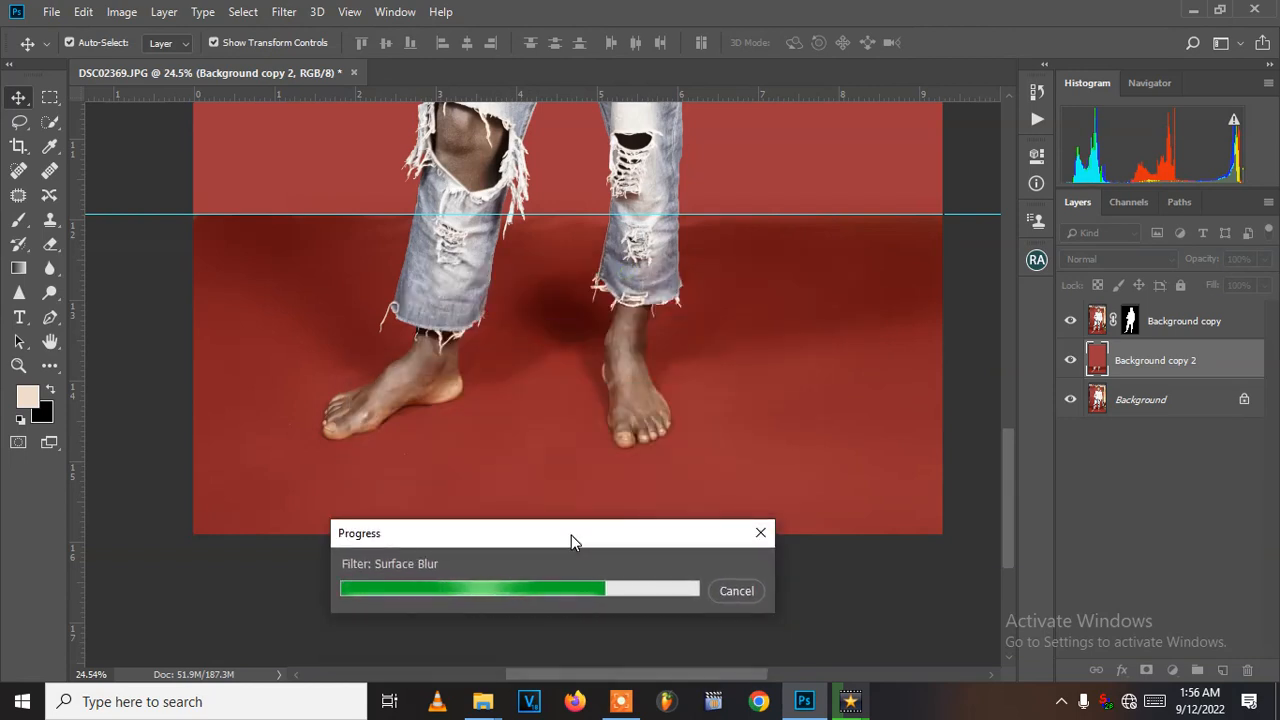
- Paint over the floor with a large soft round brush at 30% flow using red sampled from the floor
{"action": "left_click", "coordinate": [16, 222]}
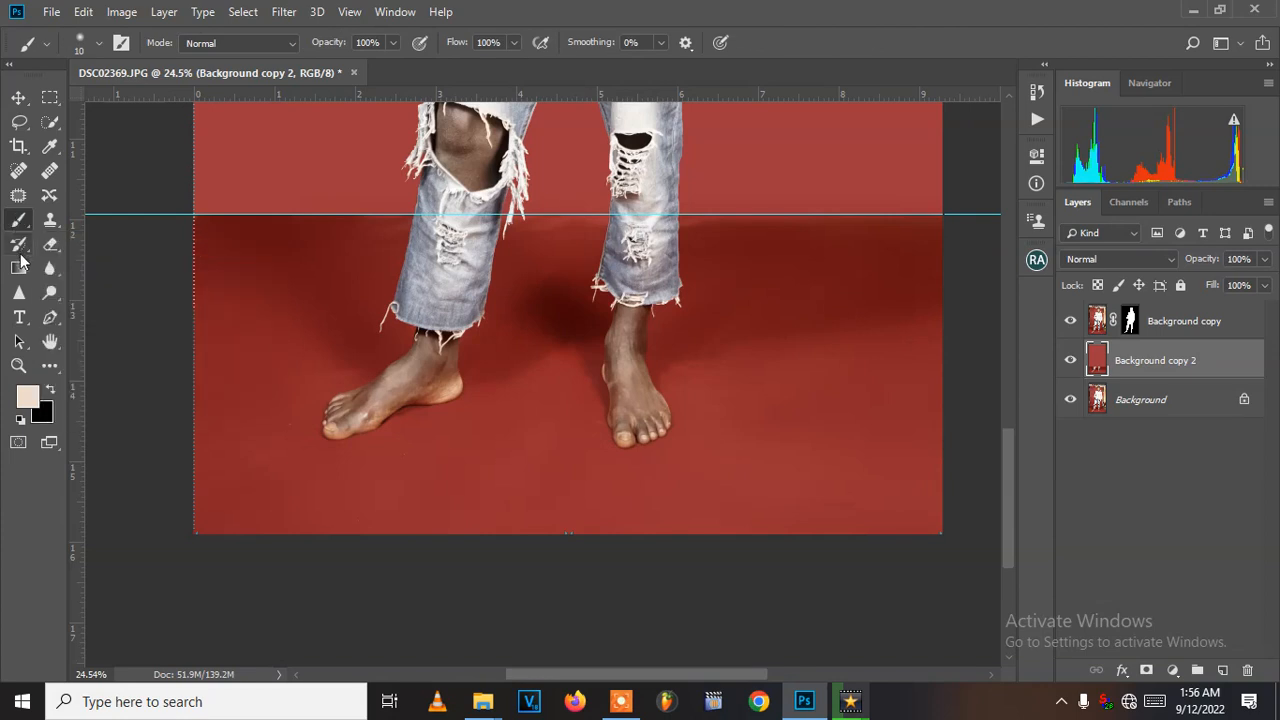
{"action": "left_click", "coordinate": [18, 97]}
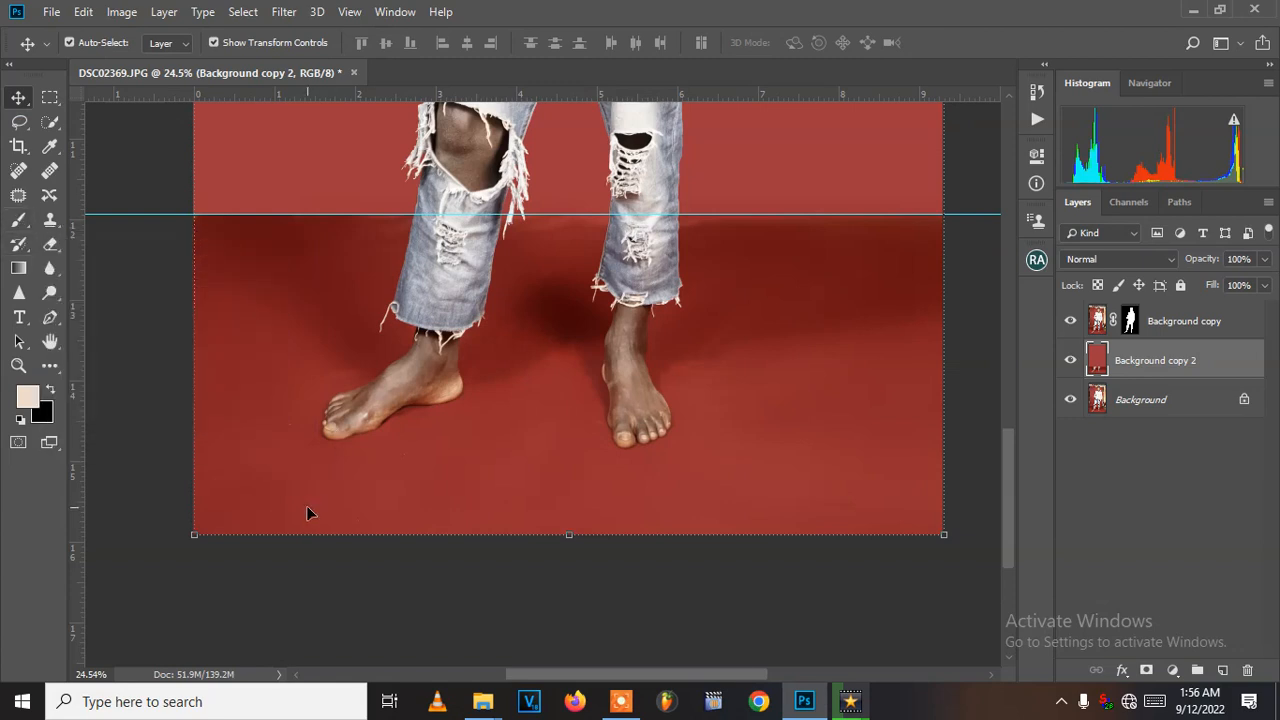
{"action": "key", "text": "b"}
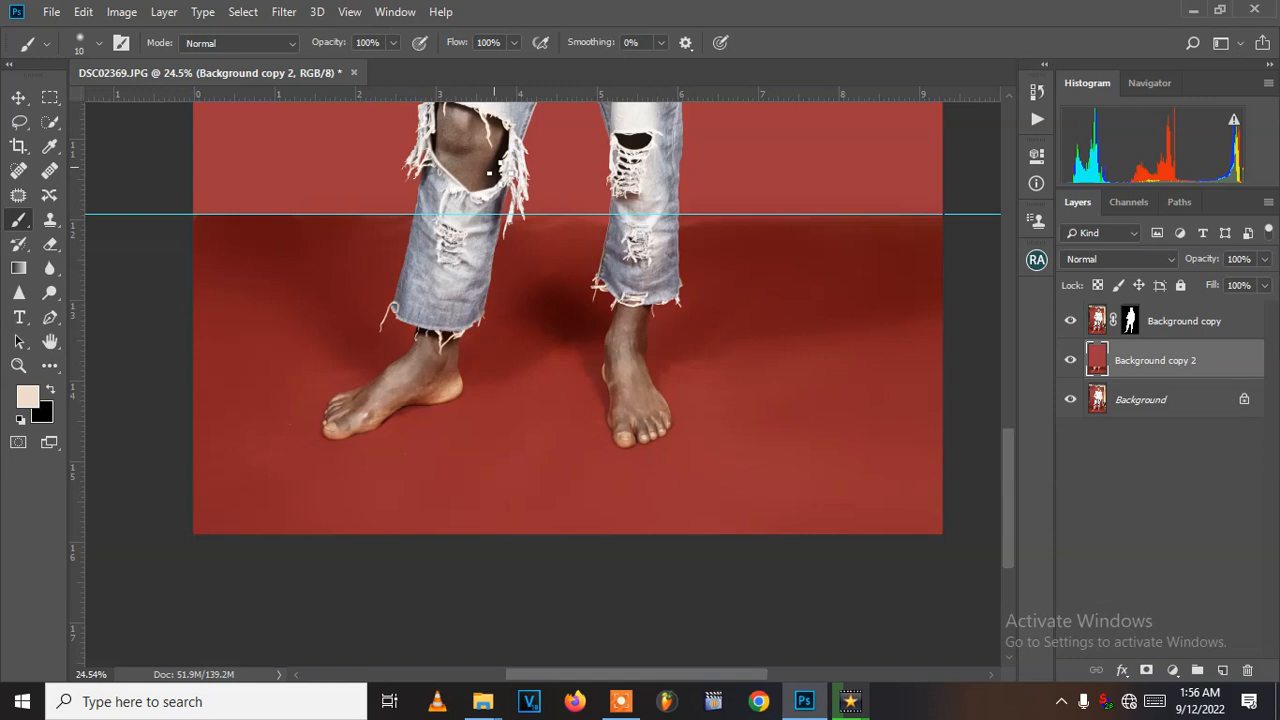
{"action": "left_click", "coordinate": [511, 43]}
{"action": "left_click", "coordinate": [501, 42]}
{"action": "type", "text": "30"}
{"action": "key", "text": "bracketright"}
{"action": "key", "text": "bracketright"}
{"action": "key", "text": "bracketright"}
{"action": "key", "text": "bracketright"}
{"action": "key", "text": "bracketright"}
{"action": "key", "text": "bracketright"}
{"action": "key", "text": "bracketright"}
{"action": "key", "text": "bracketright"}
{"action": "key", "text": "bracketright"}
{"action": "key", "text": "bracketright"}
{"action": "right_click", "coordinate": [753, 368]}
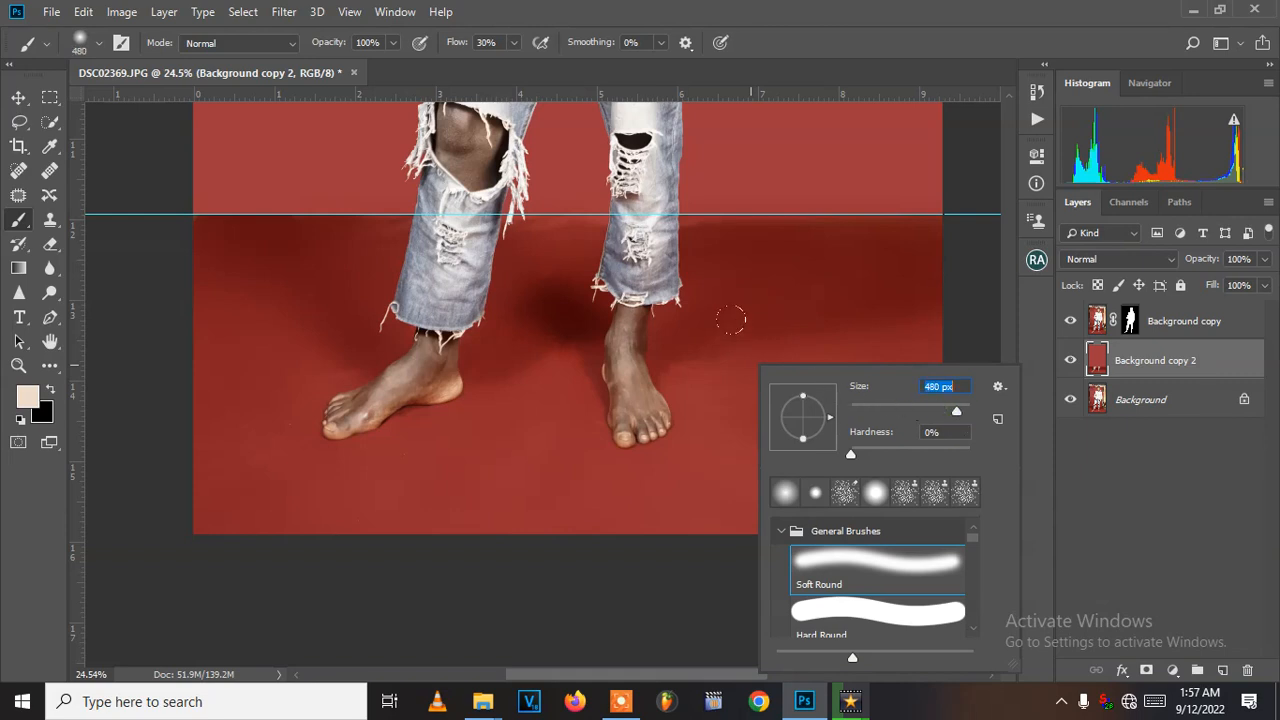
{"action": "left_click_drag", "start_coordinate": [963, 407], "coordinate": [967, 409]}
{"action": "left_click", "coordinate": [958, 410]}
{"action": "left_click", "coordinate": [563, 494], "text": "alt"}
{"action": "left_click", "coordinate": [563, 494], "text": "alt"}
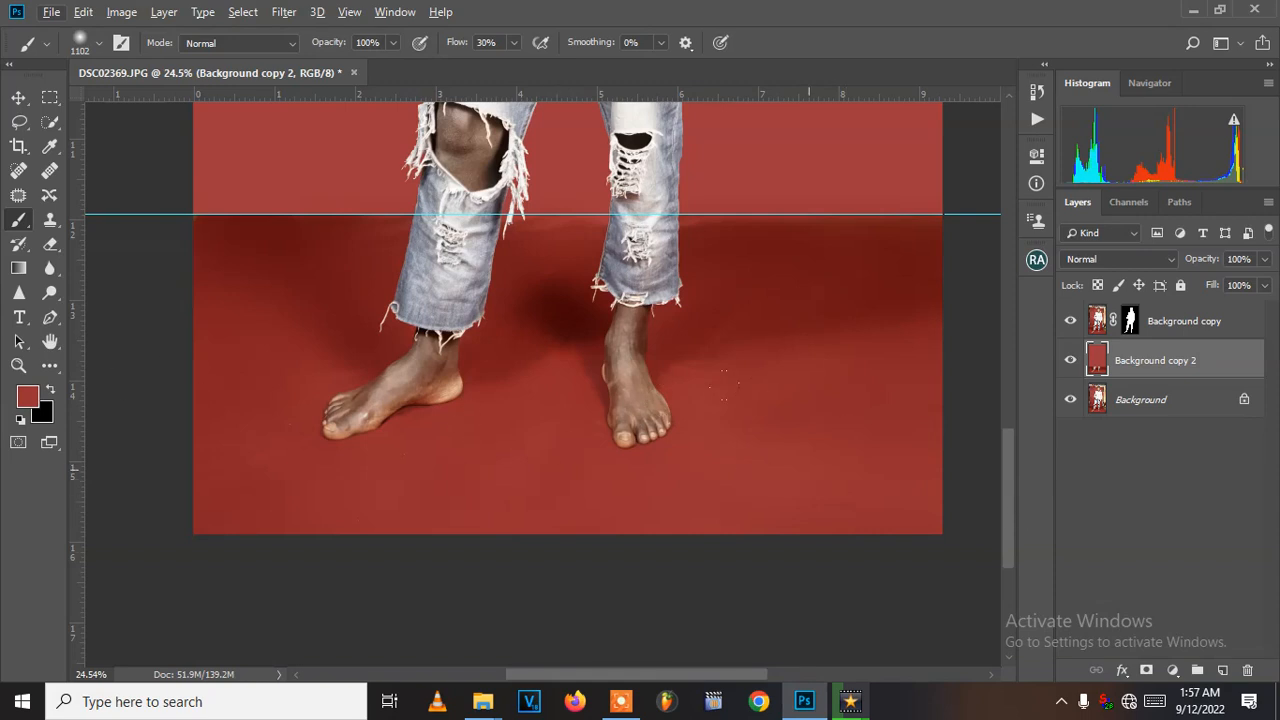
{"action": "scroll", "coordinate": [808, 440], "scroll_direction": "down", "scroll_amount": 2}
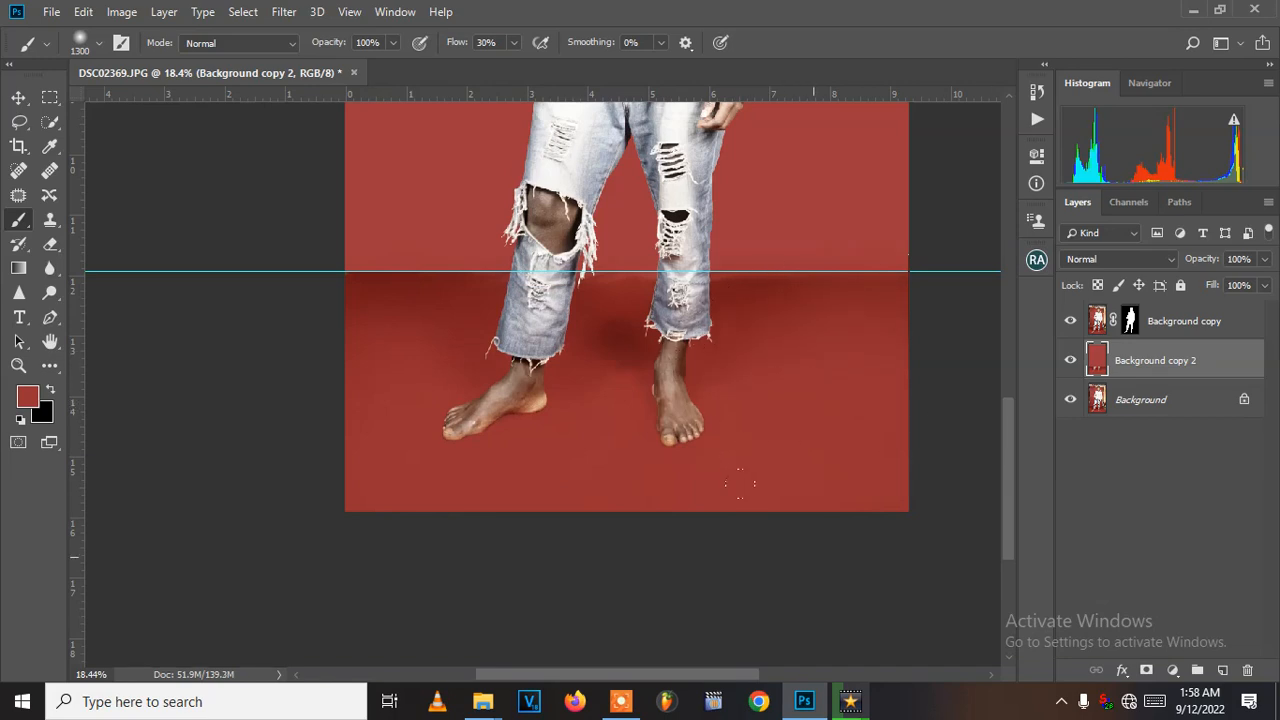
{"action": "key", "text": "ctrl+0"}
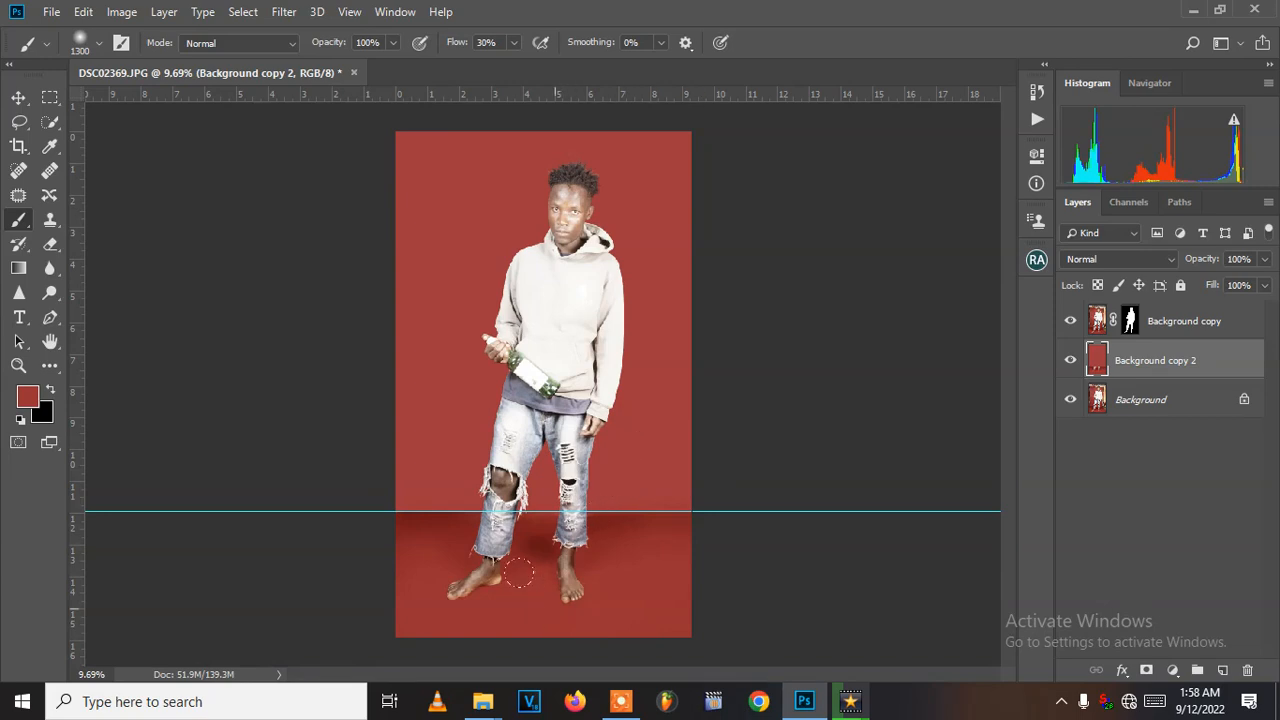
{"action": "mouse_move", "coordinate": [448, 548]}
{"action": "left_mouse_down"}
{"action": "mouse_move", "coordinate": [647, 549]}
{"action": "mouse_move", "coordinate": [574, 332]}
{"action": "left_mouse_up"}
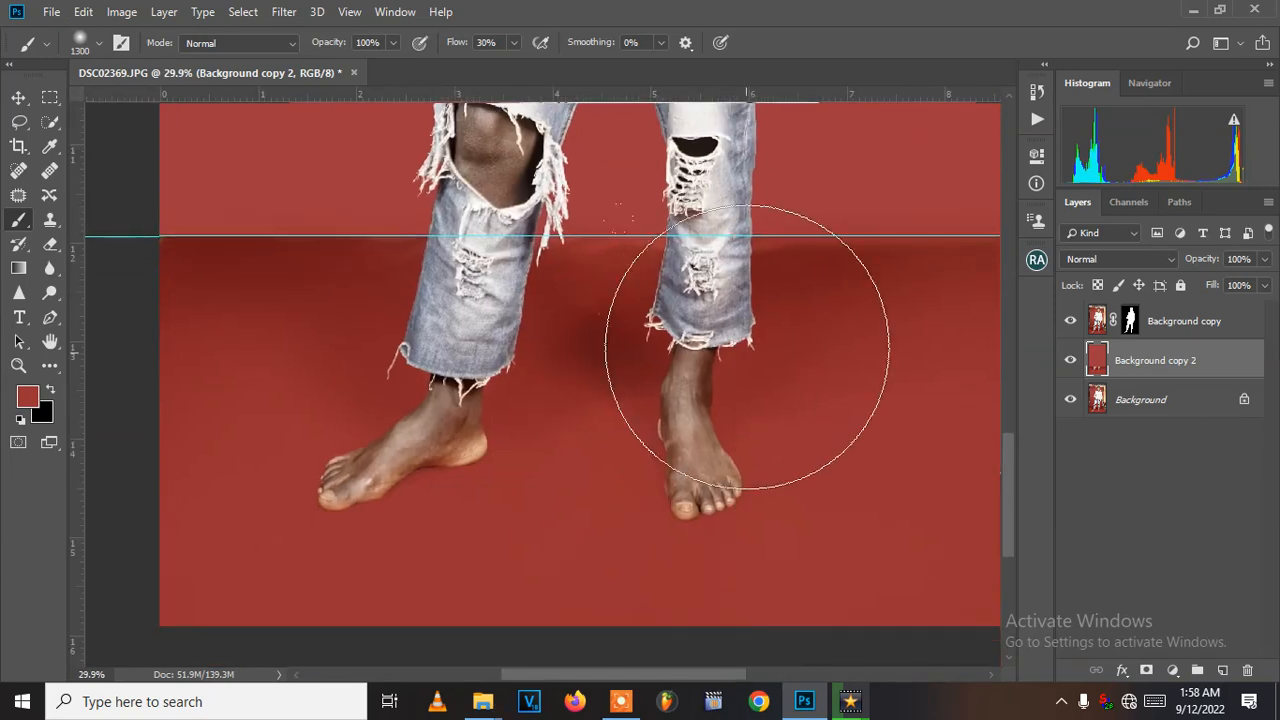
- Sample a fresh red from the floor beside the right leg and set the brush size to 600 px
{"action": "key", "text": "bracketleft"}
{"action": "key", "text": "bracketleft"}
{"action": "key", "text": "bracketleft"}
{"action": "key", "text": "bracketleft"}
{"action": "key", "text": "bracketleft"}
{"action": "key", "text": "bracketleft"}
{"action": "key", "text": "bracketleft"}
{"action": "key", "text": "bracketleft"}
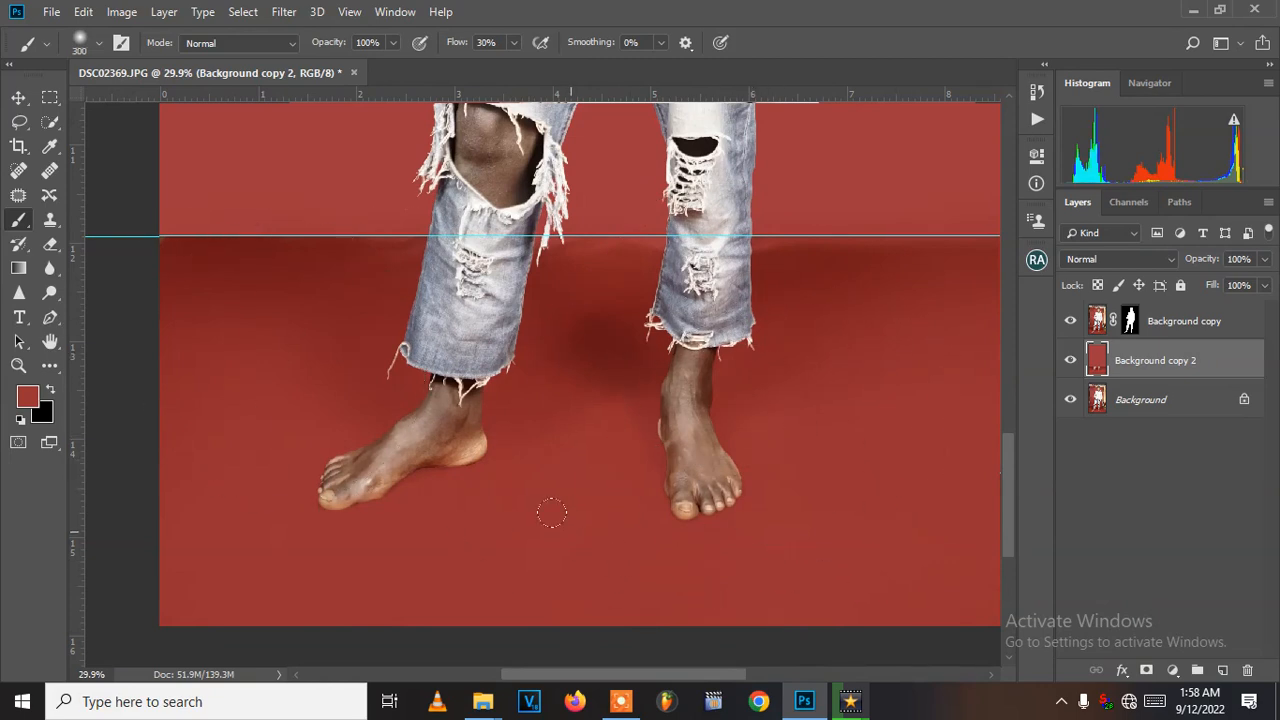
{"action": "scroll", "coordinate": [565, 505], "scroll_direction": "down", "scroll_amount": 2}
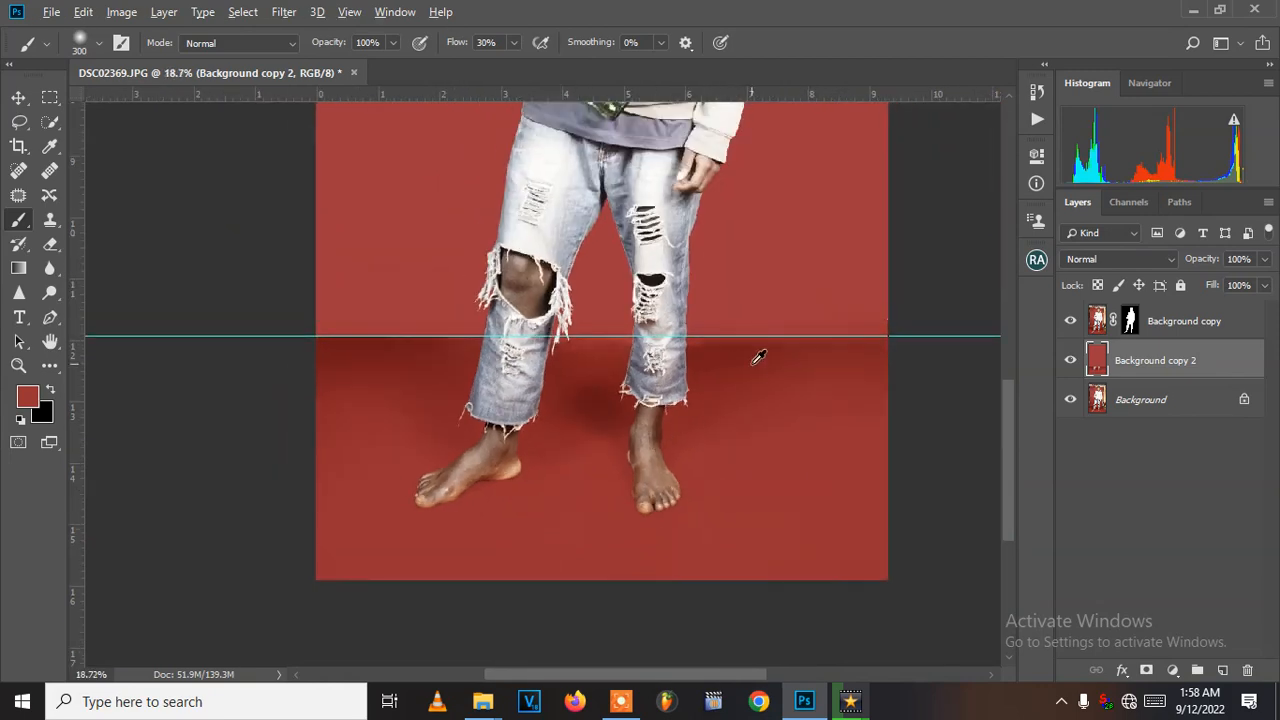
{"action": "left_click", "coordinate": [860, 360], "text": "alt"}
{"action": "key", "text": "bracketright"}
{"action": "key", "text": "bracketright"}
{"action": "key", "text": "bracketright"}
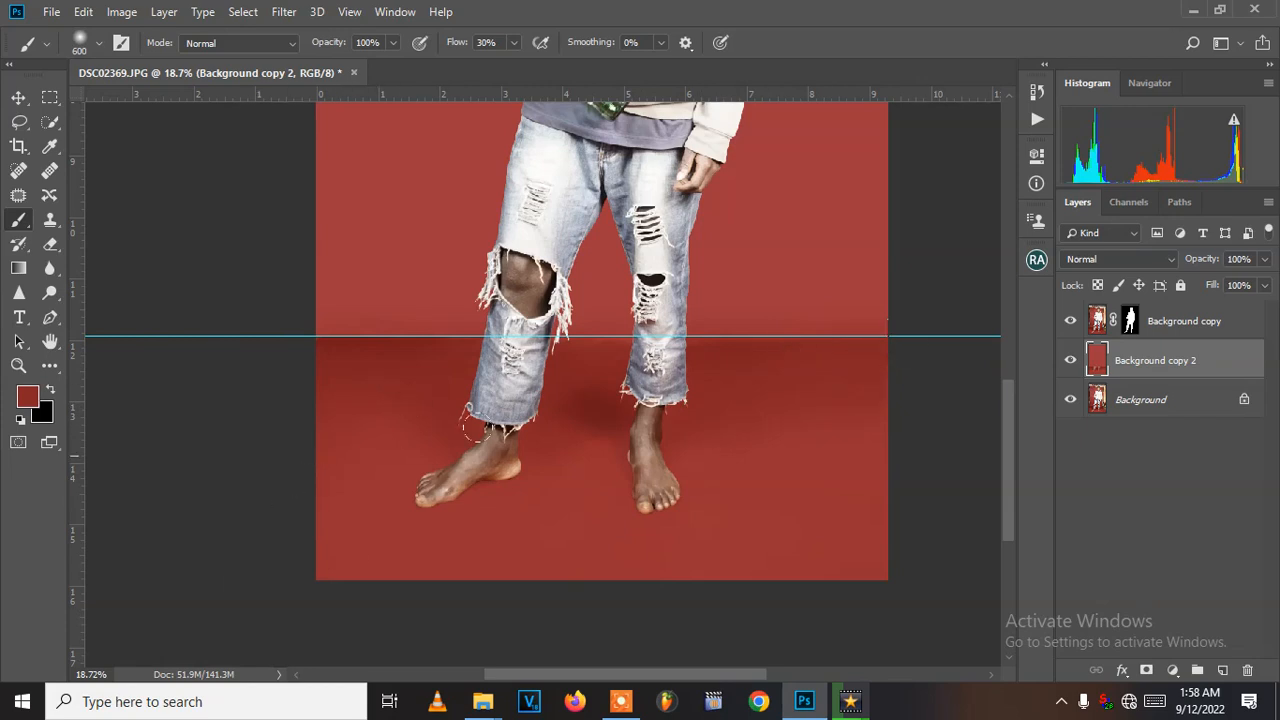
{"action": "scroll", "coordinate": [500, 420], "scroll_direction": "down", "scroll_amount": 1}
{"action": "scroll", "coordinate": [604, 408], "scroll_direction": "up", "scroll_amount": 3}
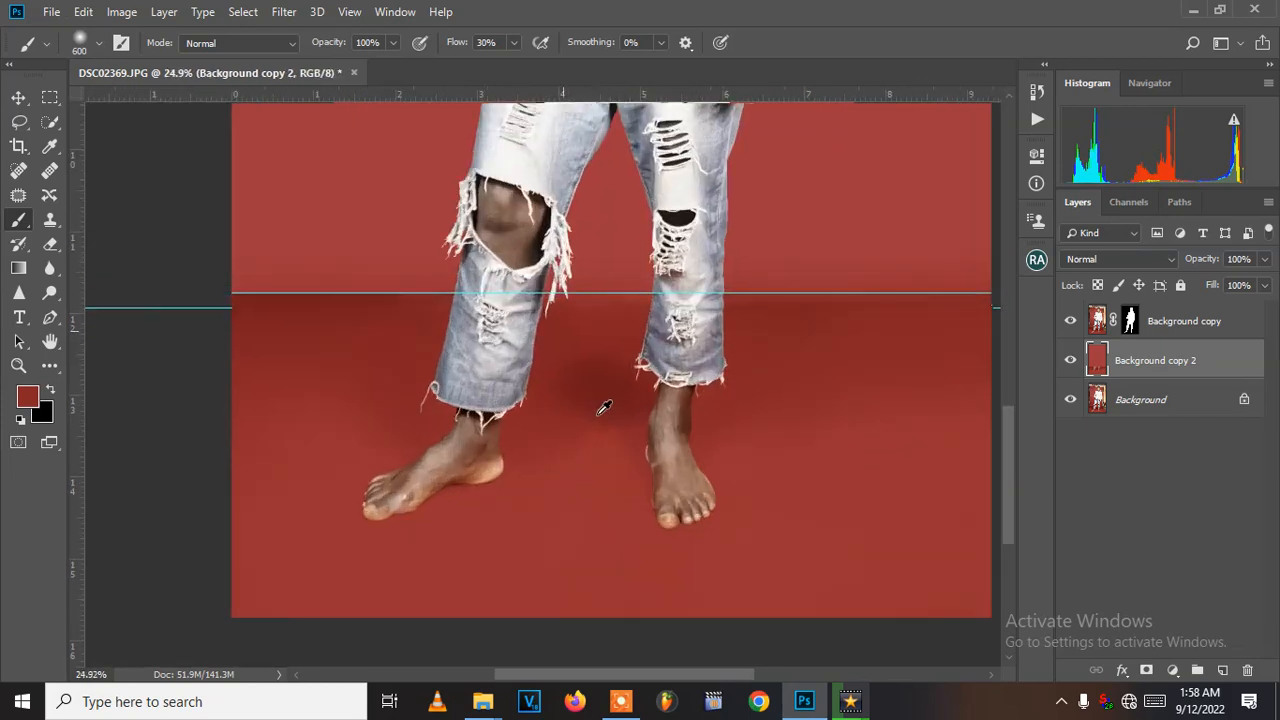
{"action": "scroll", "coordinate": [604, 408], "scroll_direction": "up", "scroll_amount": 1}
{"action": "scroll", "coordinate": [400, 533], "scroll_direction": "up", "scroll_amount": 1}
{"action": "scroll", "coordinate": [420, 510], "scroll_direction": "down", "scroll_amount": 3}
{"action": "scroll", "coordinate": [463, 488], "scroll_direction": "down", "scroll_amount": 2}
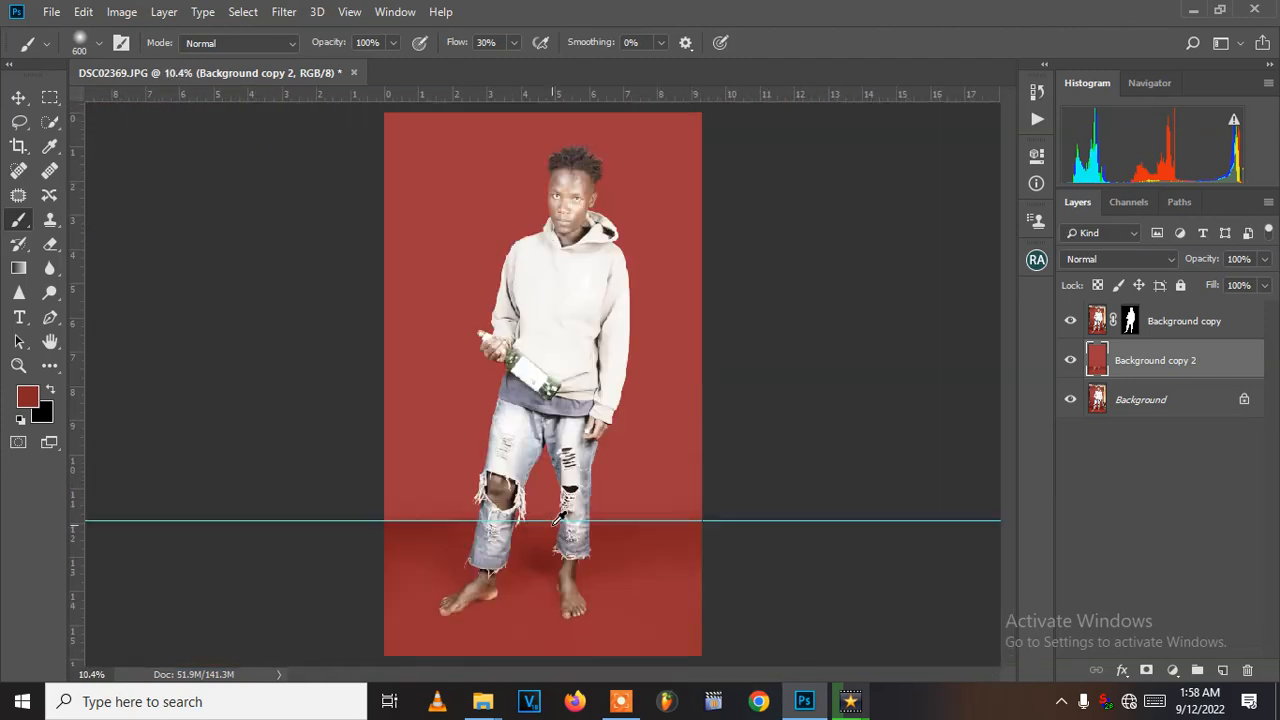
- Hide and reshow the two upper layers to compare the new backdrop with the original photo
{"action": "left_click", "coordinate": [18, 97]}
{"action": "left_click", "coordinate": [822, 358]}
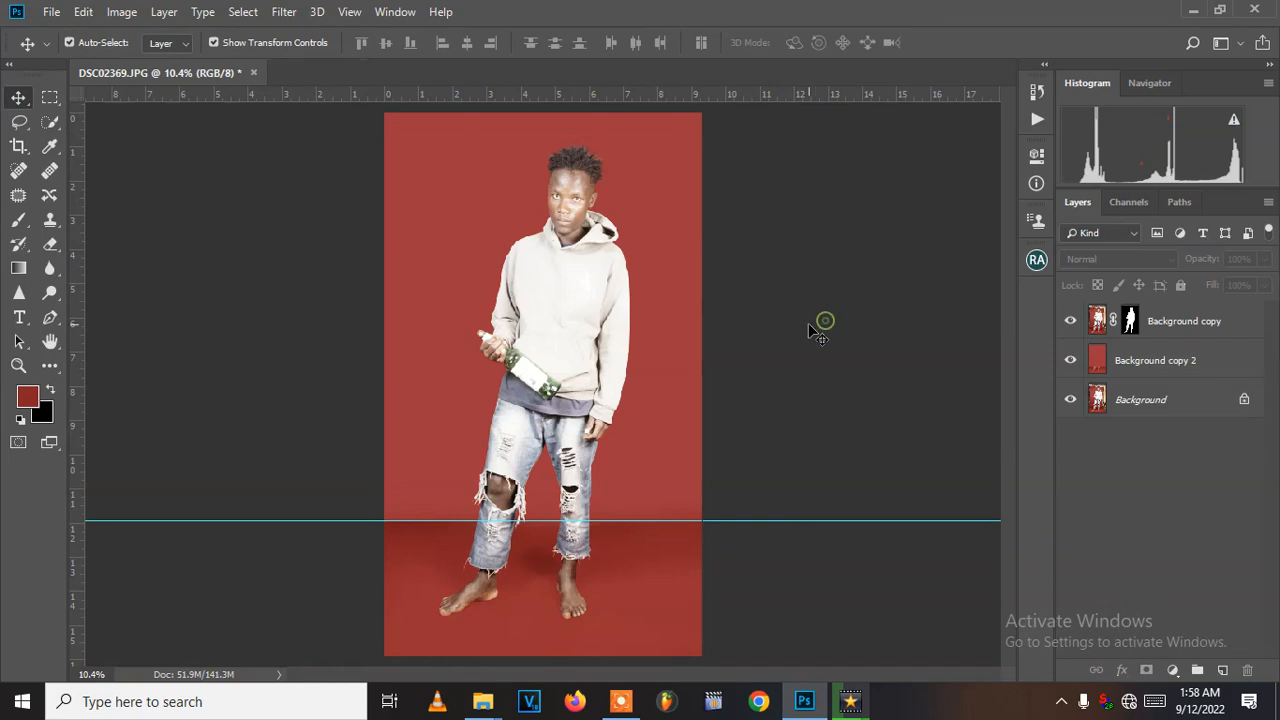
{"action": "left_click", "coordinate": [1070, 360]}
{"action": "left_click", "coordinate": [1070, 320]}
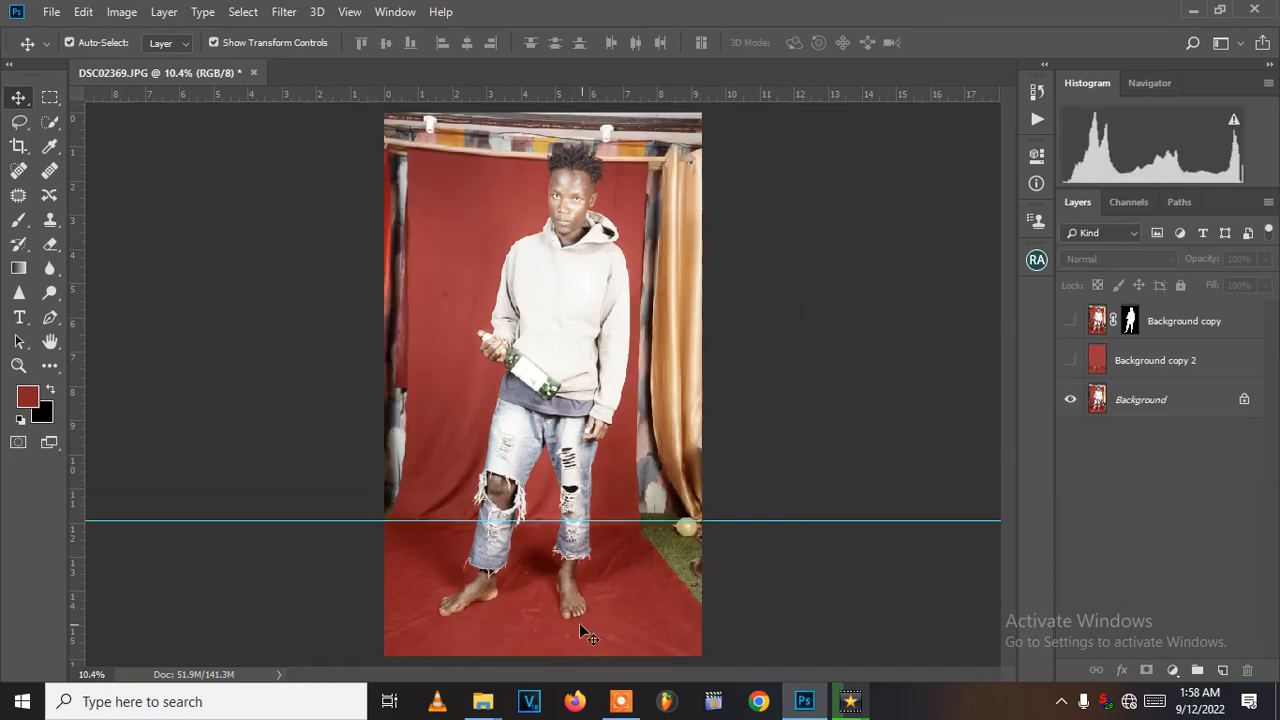
{"action": "scroll", "coordinate": [577, 621], "scroll_direction": "up", "scroll_amount": 2}
{"action": "scroll", "coordinate": [568, 572], "scroll_direction": "down", "scroll_amount": 3}
{"action": "scroll", "coordinate": [568, 572], "scroll_direction": "up", "scroll_amount": 3}
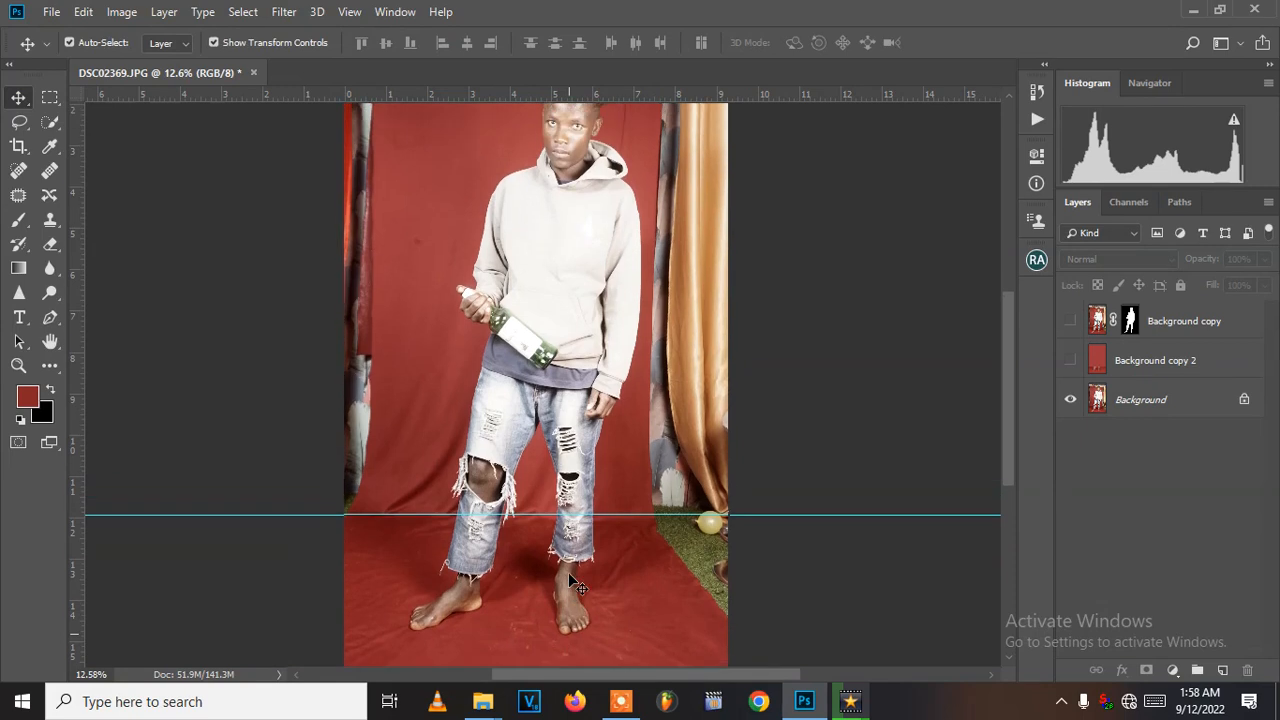
{"action": "scroll", "coordinate": [568, 572], "scroll_direction": "down", "scroll_amount": 1}
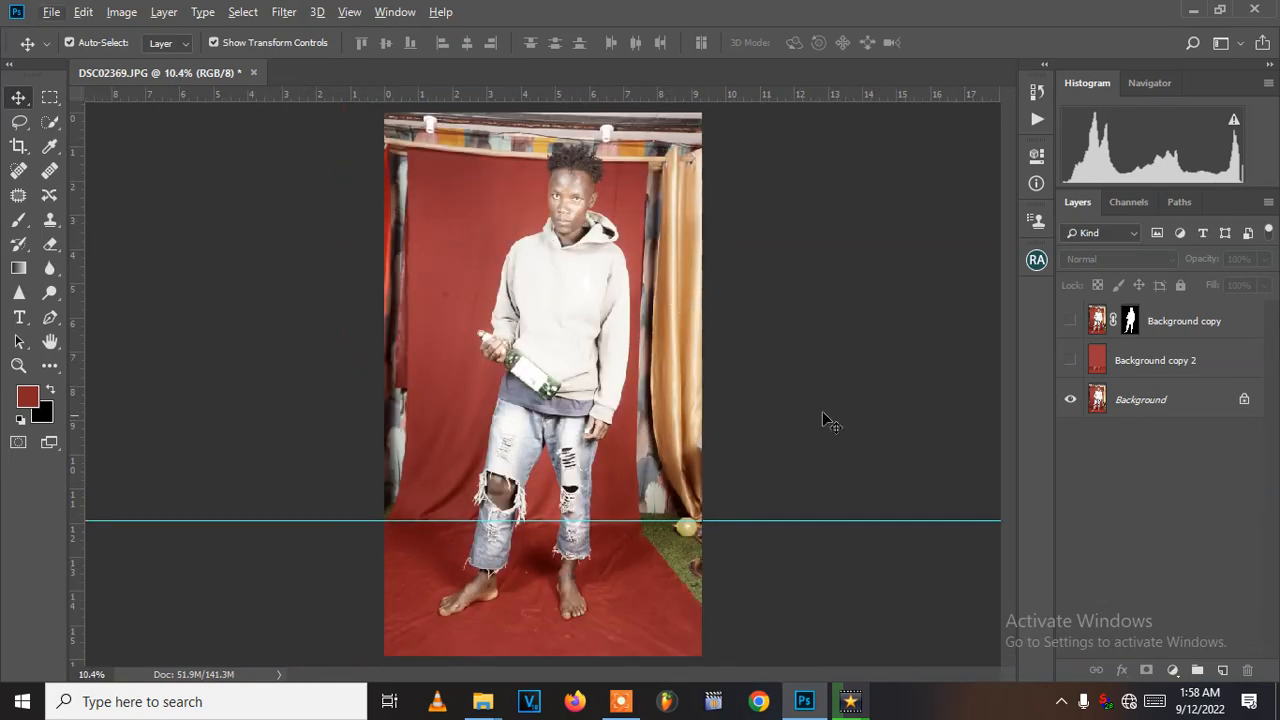
{"action": "scroll", "coordinate": [672, 405], "scroll_direction": "down", "scroll_amount": 1}
{"action": "left_click", "coordinate": [1070, 360]}
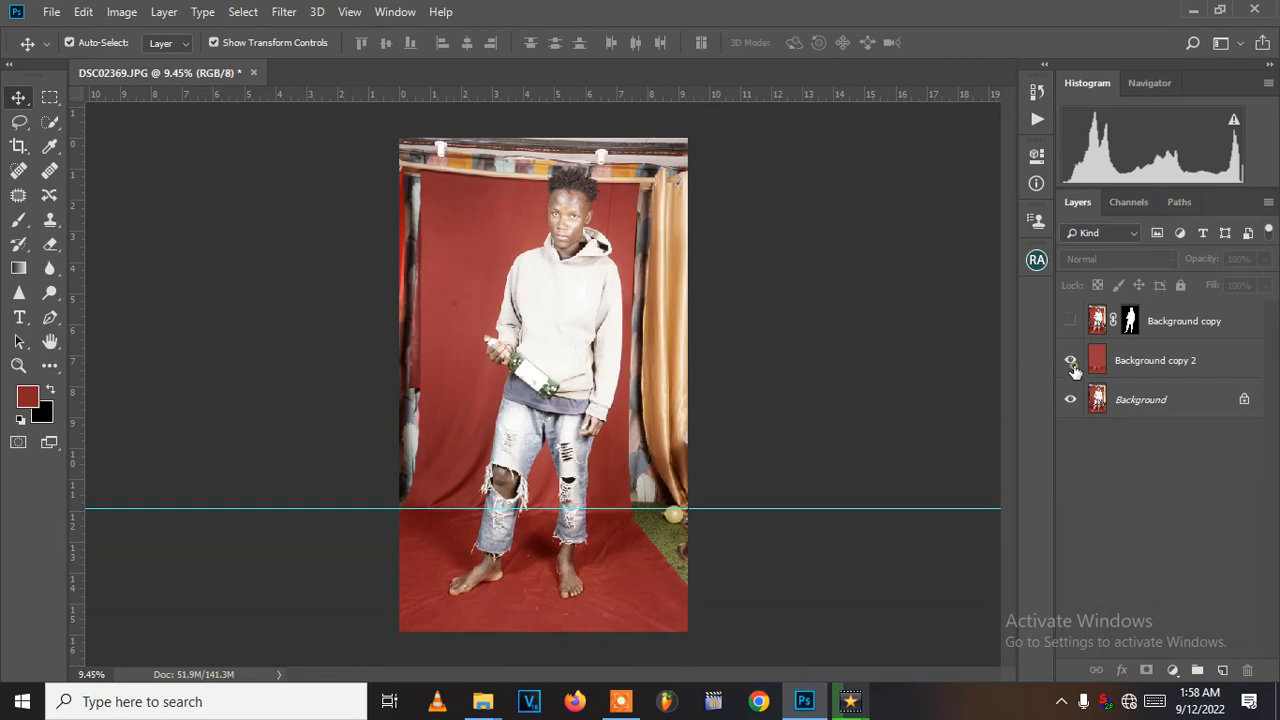
{"action": "left_click", "coordinate": [1070, 321]}
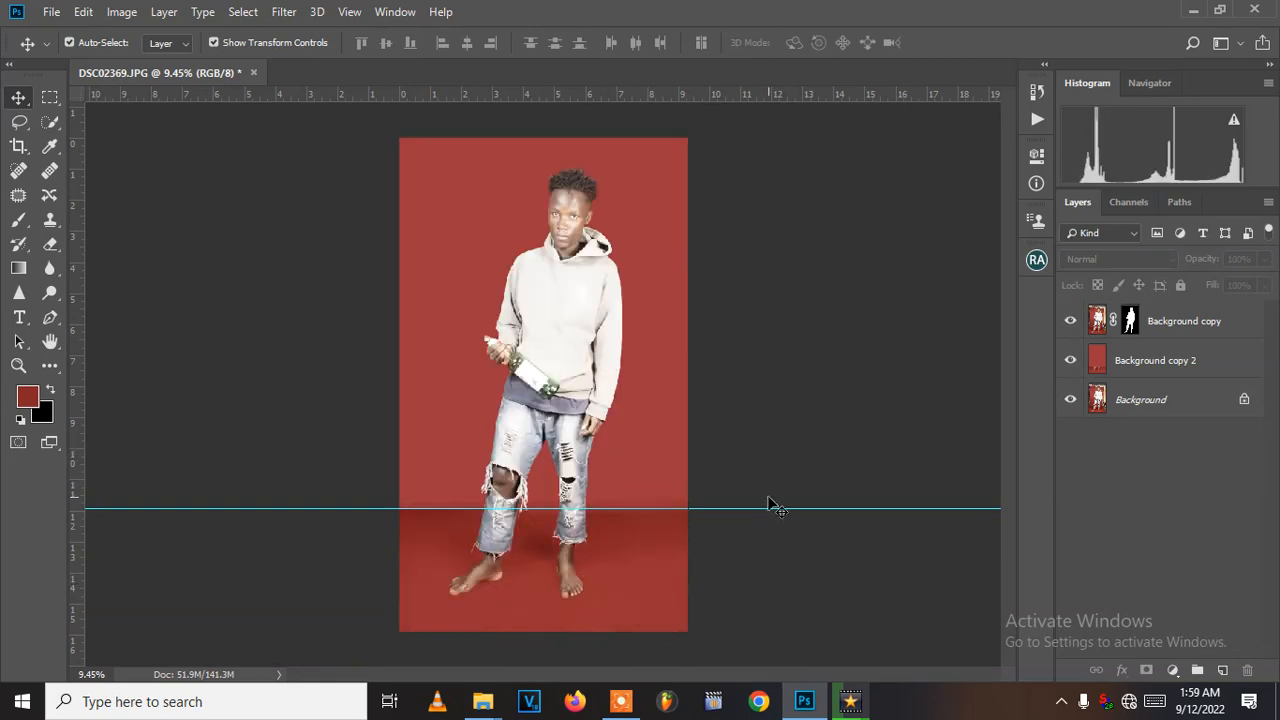
- Remove the horizontal floor guide from the canvas
{"action": "left_click", "coordinate": [47, 97]}
{"action": "left_click", "coordinate": [19, 97]}
{"action": "left_click_drag", "start_coordinate": [768, 509], "coordinate": [757, 8]}
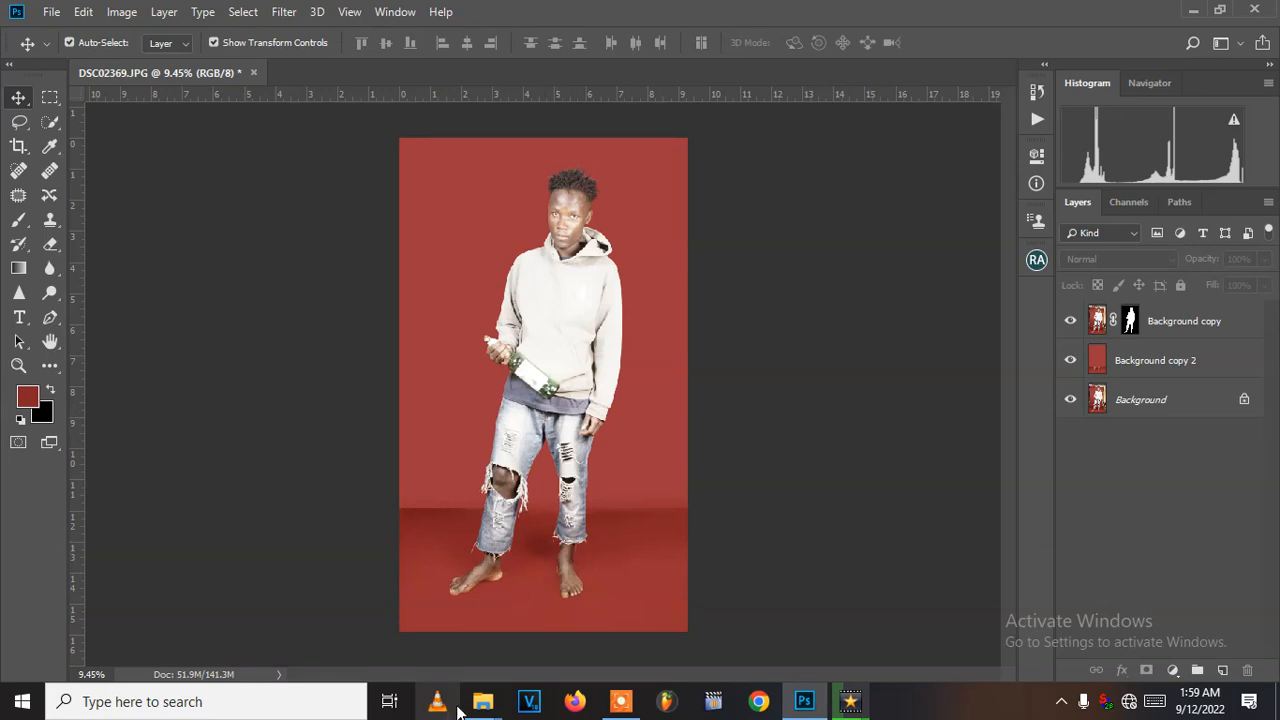
{"action": "left_click", "coordinate": [624, 708]}
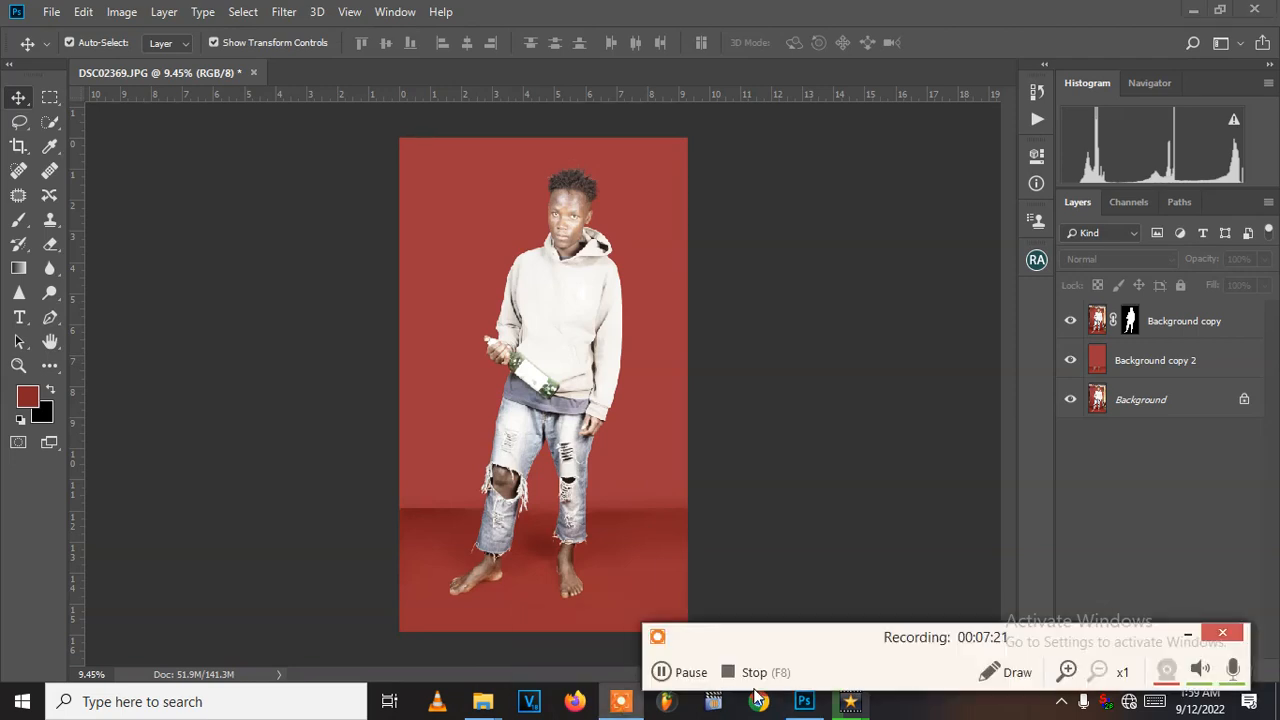